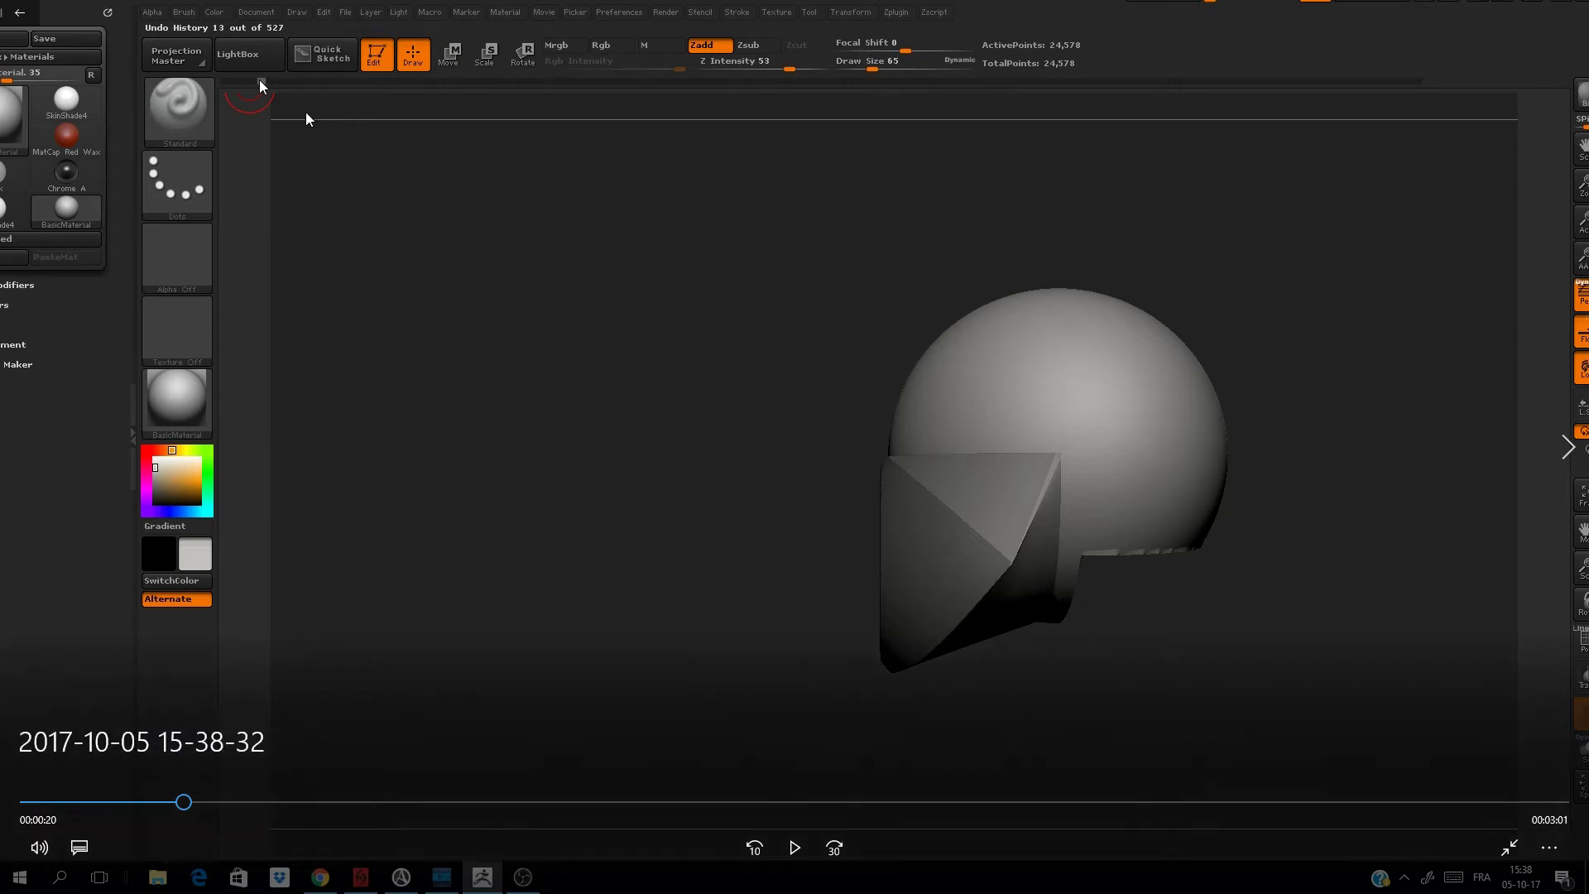
- Start playback so the undo history reaches step 27, the sphere-and-jaw blockout
left_click(795, 847)
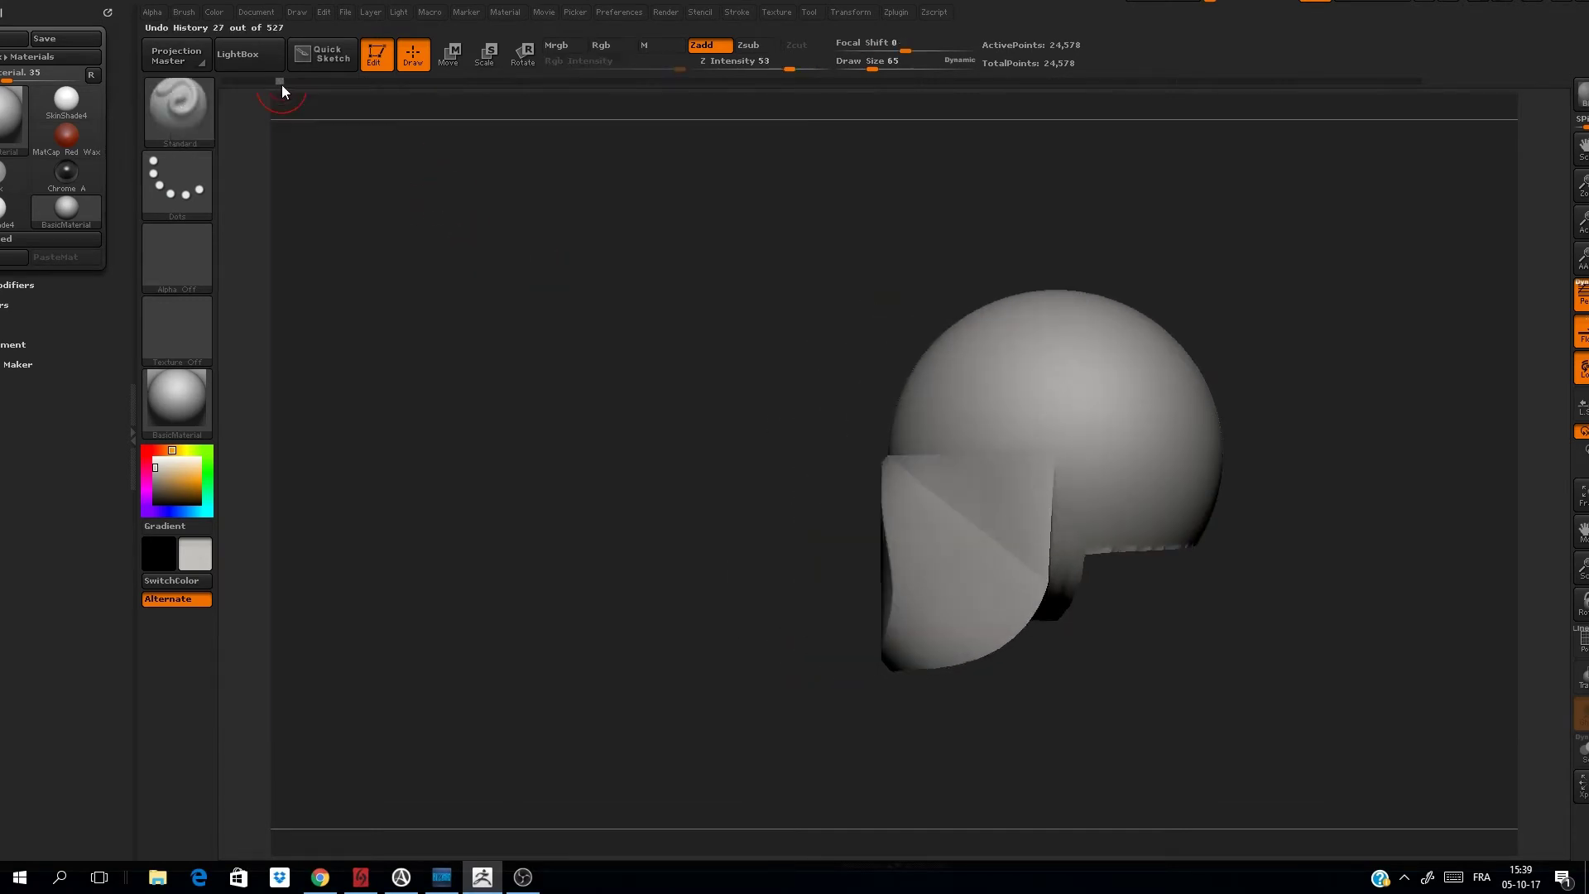
- Scrub history to step 59 while turning the elongated head with its flattened face
left_click_drag(293, 95, 322, 87)
left_click_drag(617, 327, 578, 288)
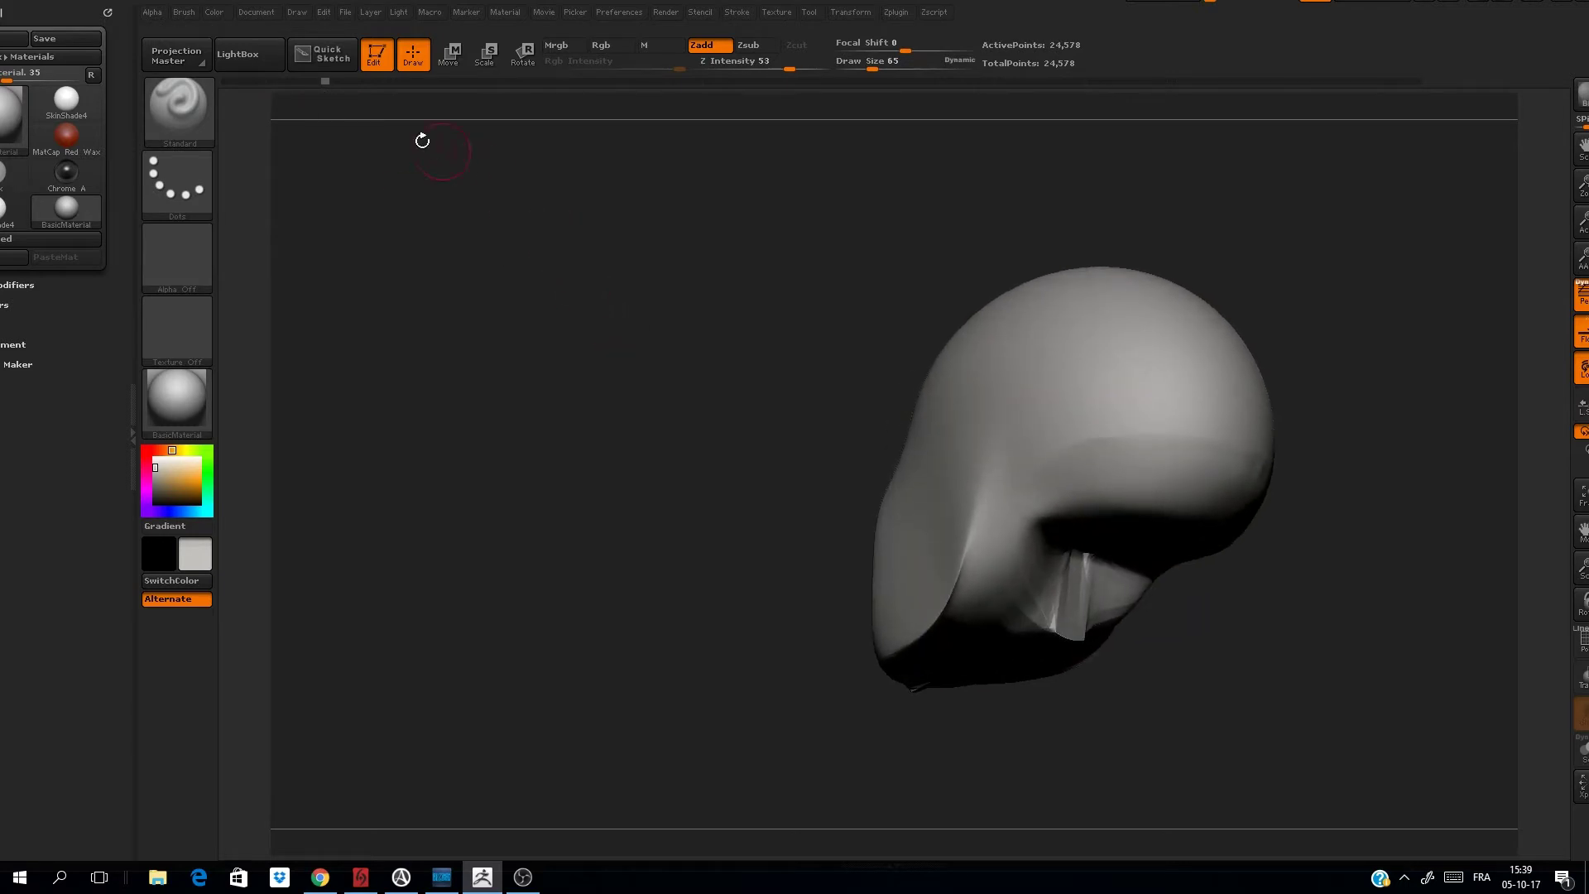
left_click_drag(326, 86, 334, 88)
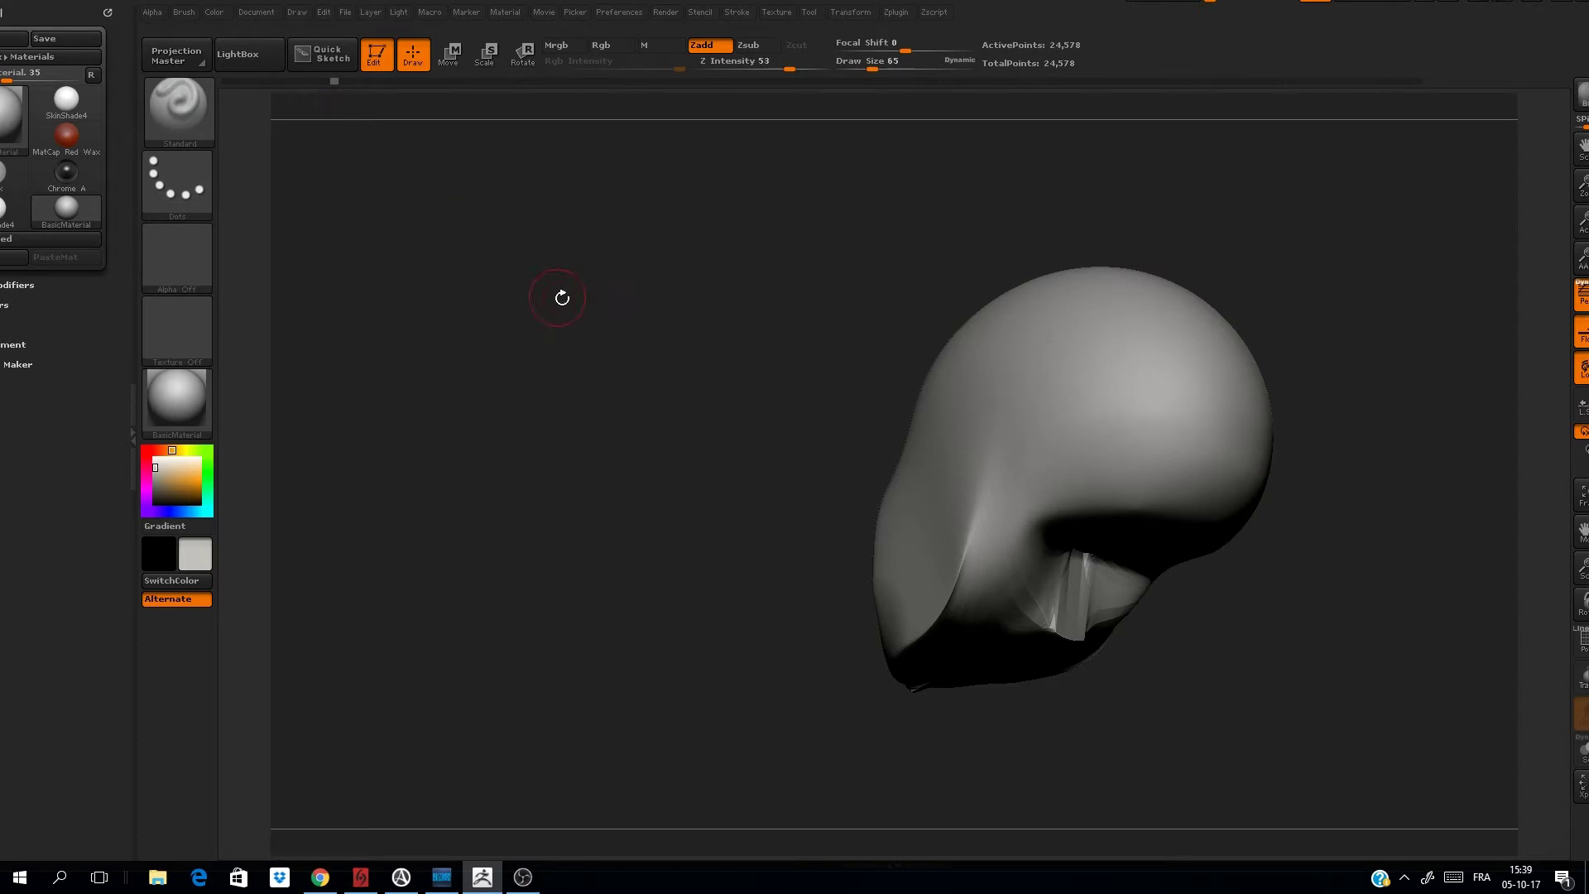
left_click_drag(563, 298, 692, 326)
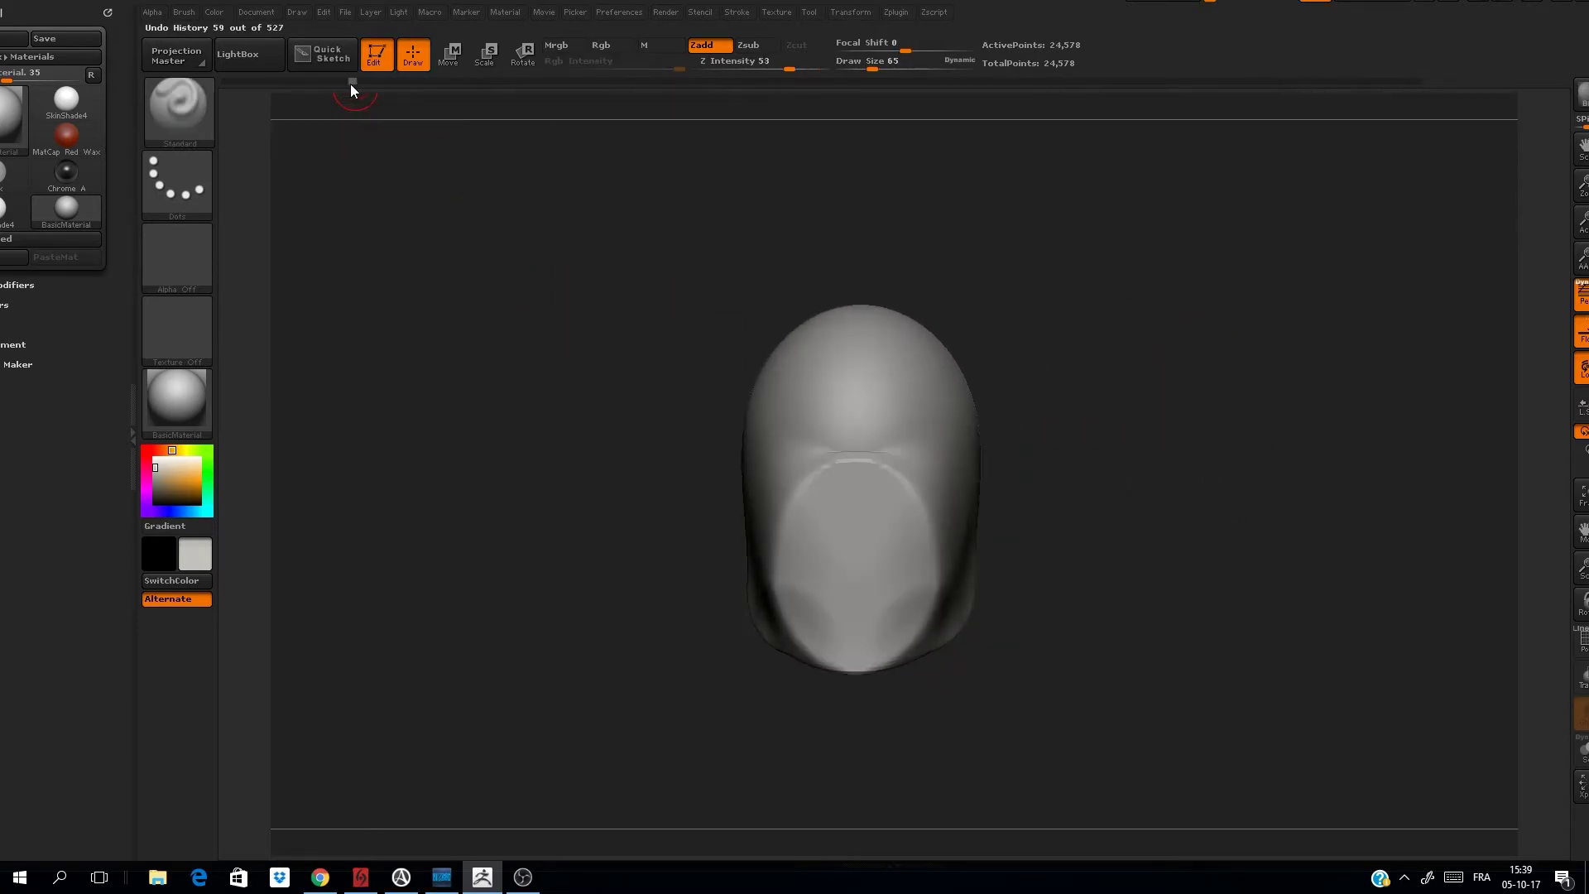
- Scrub history until faint eye sockets, brow and nose appear at 31,112 points
left_click_drag(351, 84, 377, 84)
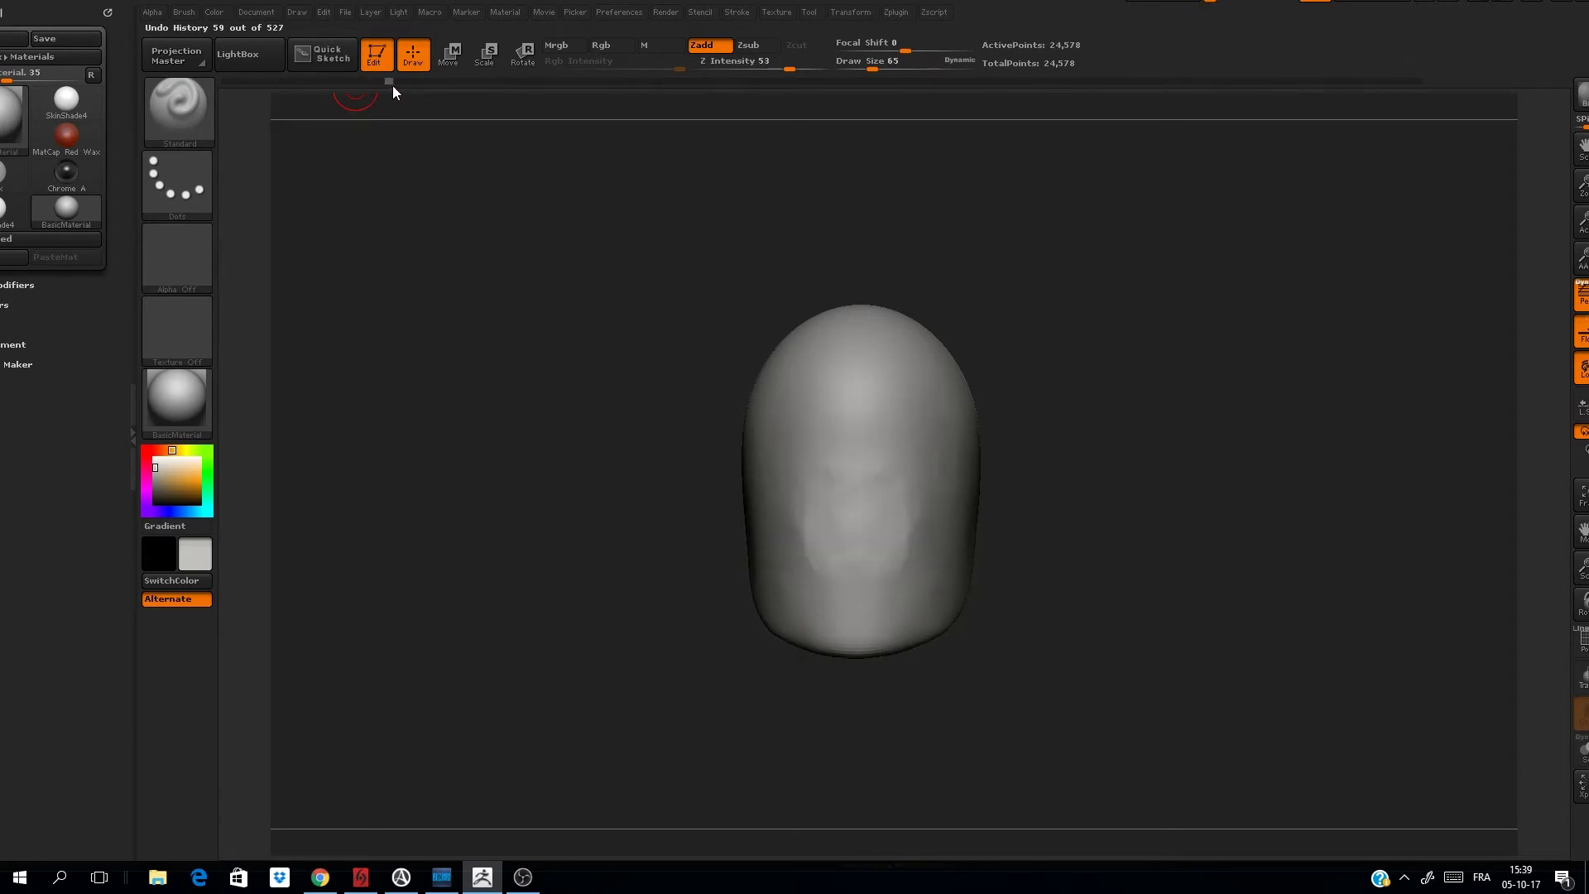
left_click_drag(406, 83, 505, 93)
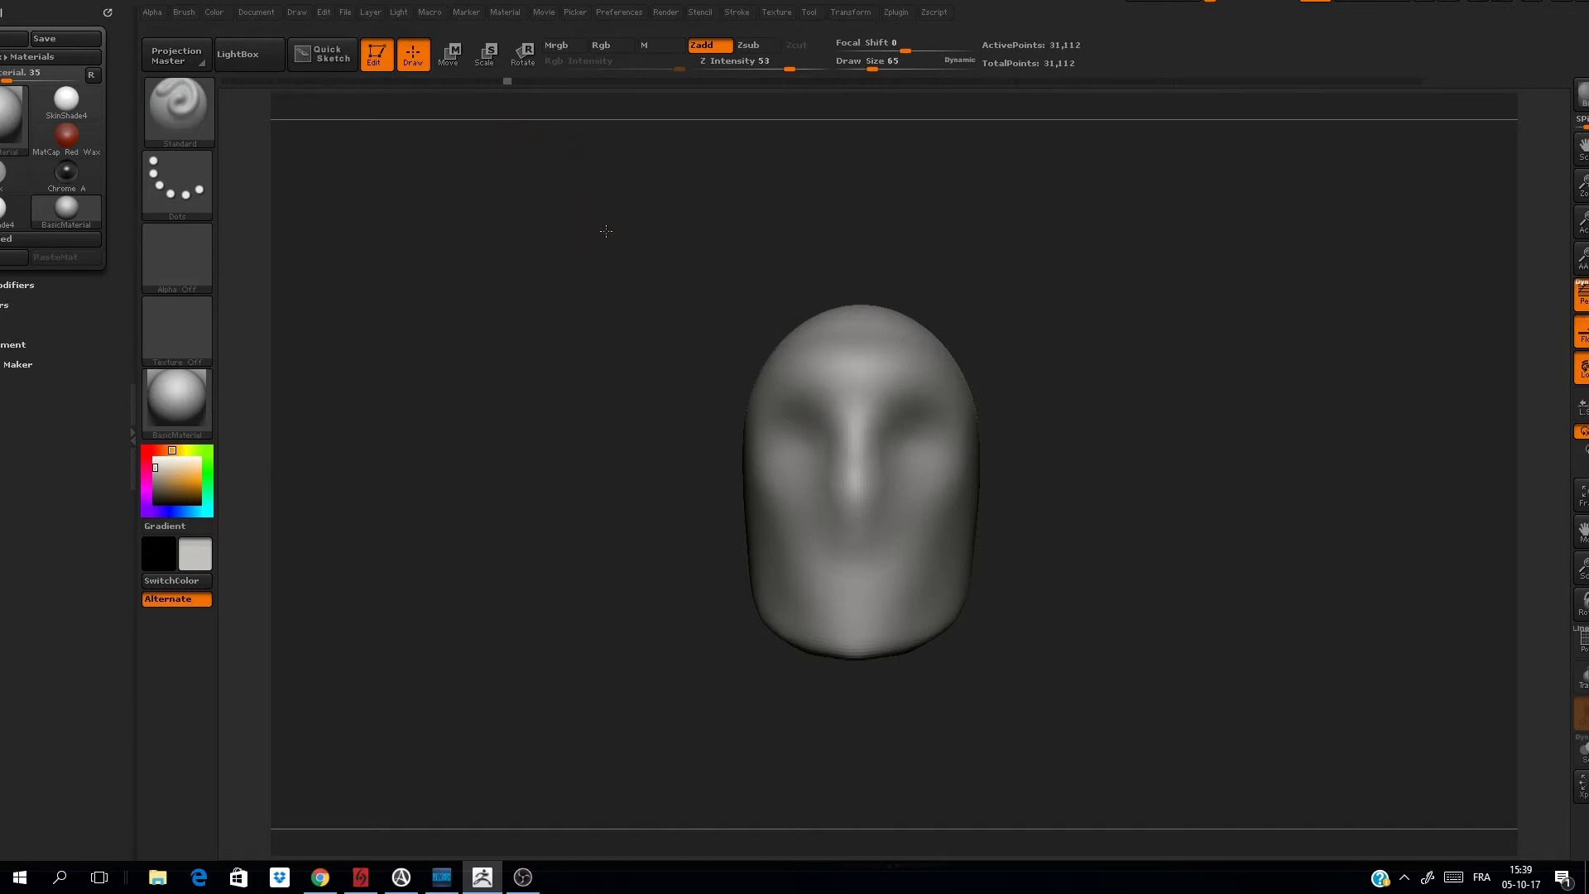
- Scrub history through steps 127 and 251 to 332, alternating front and three-quarter views
left_click_drag(604, 230, 578, 256)
left_click_drag(510, 83, 777, 81)
left_click_drag(749, 248, 796, 239)
left_click_drag(780, 81, 821, 77)
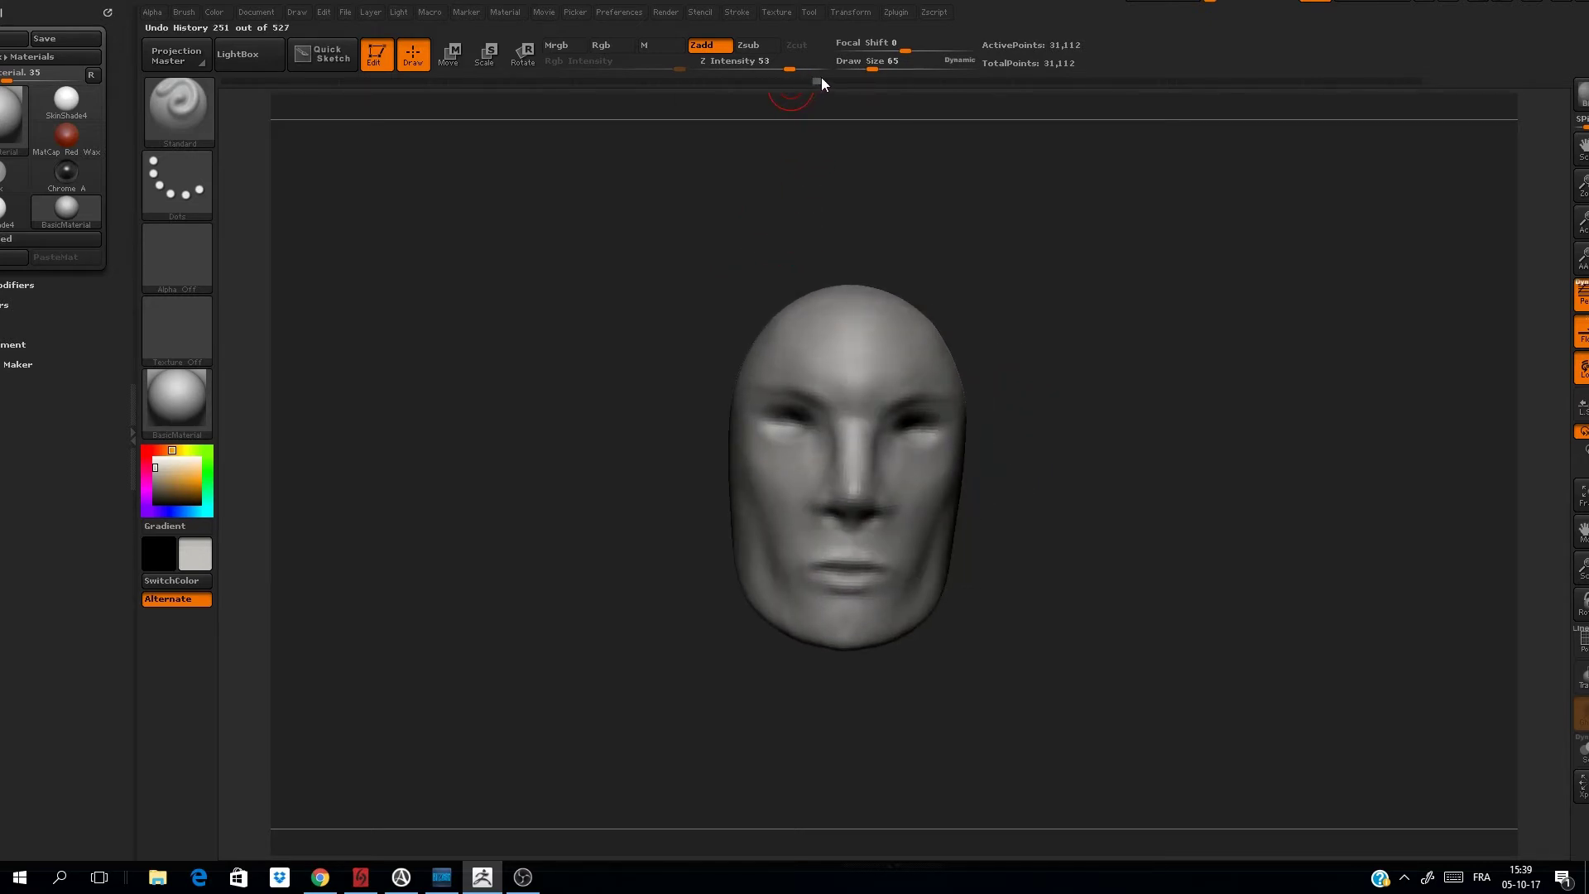
mouse_move(1072, 295)
left_mouse_down()
mouse_move(1082, 319)
mouse_move(789, 159)
left_mouse_up()
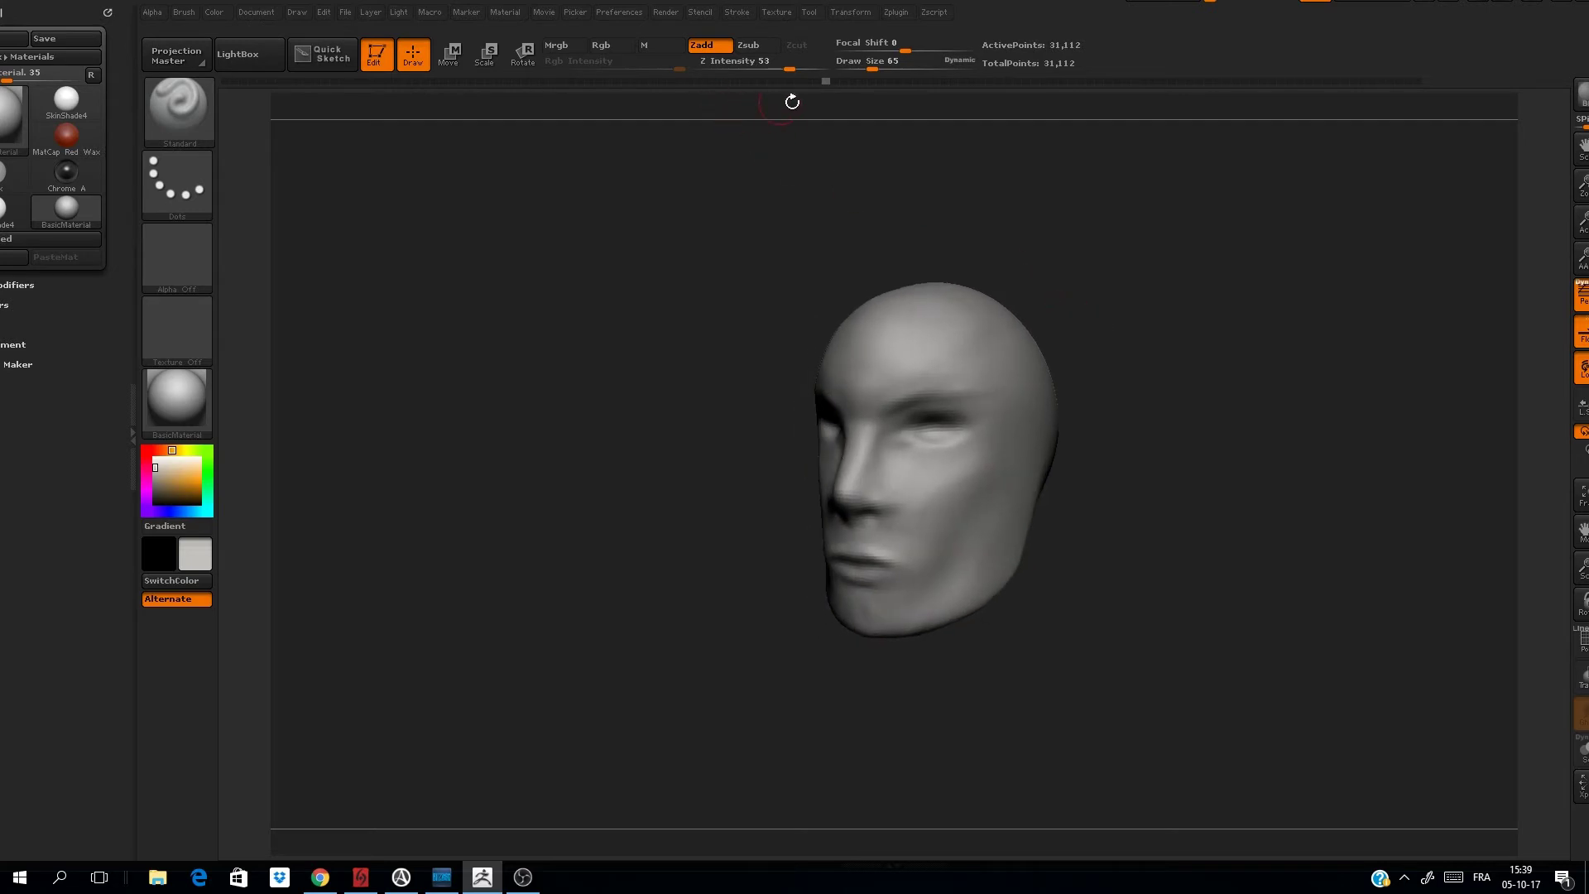
left_click_drag(831, 82, 927, 66)
mouse_move(960, 82)
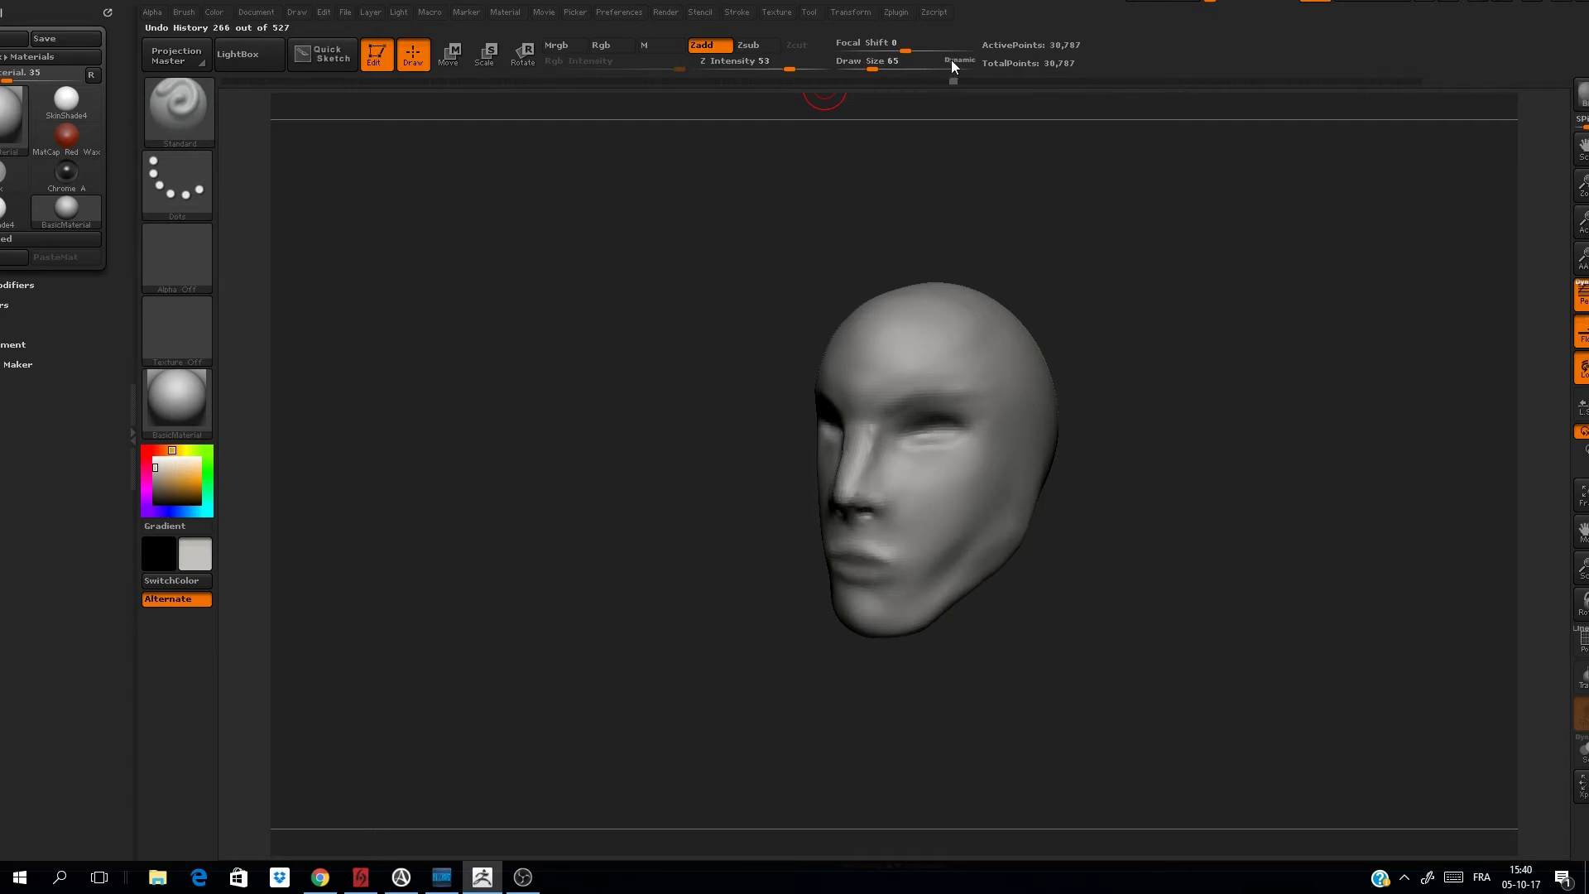
left_click_drag(1068, 223, 1145, 290)
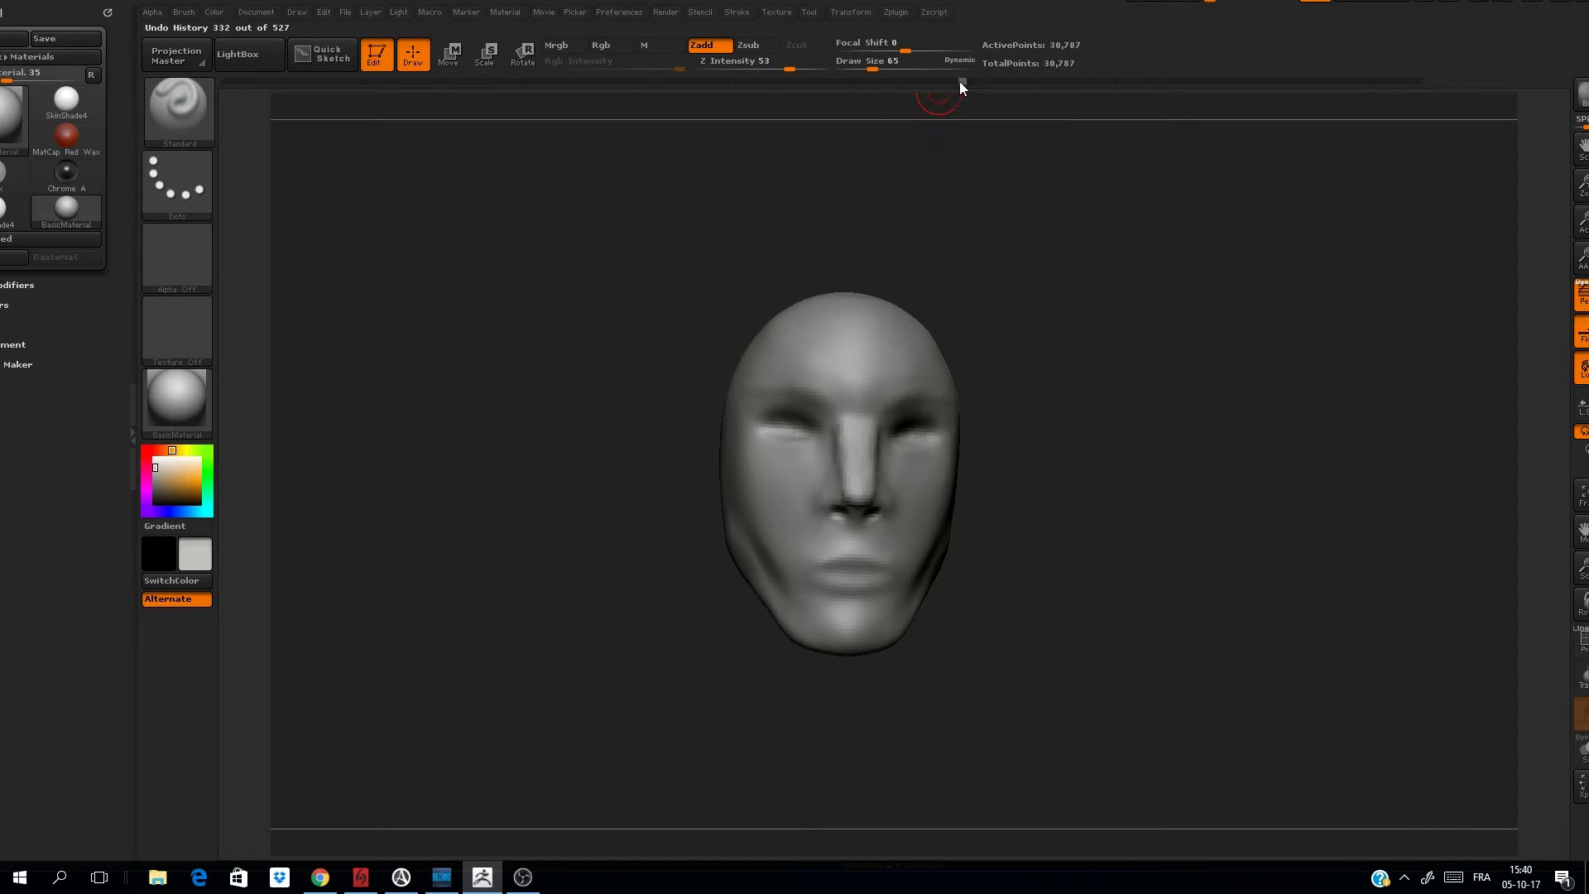
- Scrub history to step 408, turning the head through three-quarter, front and profile views
left_click_drag(960, 81, 1038, 73)
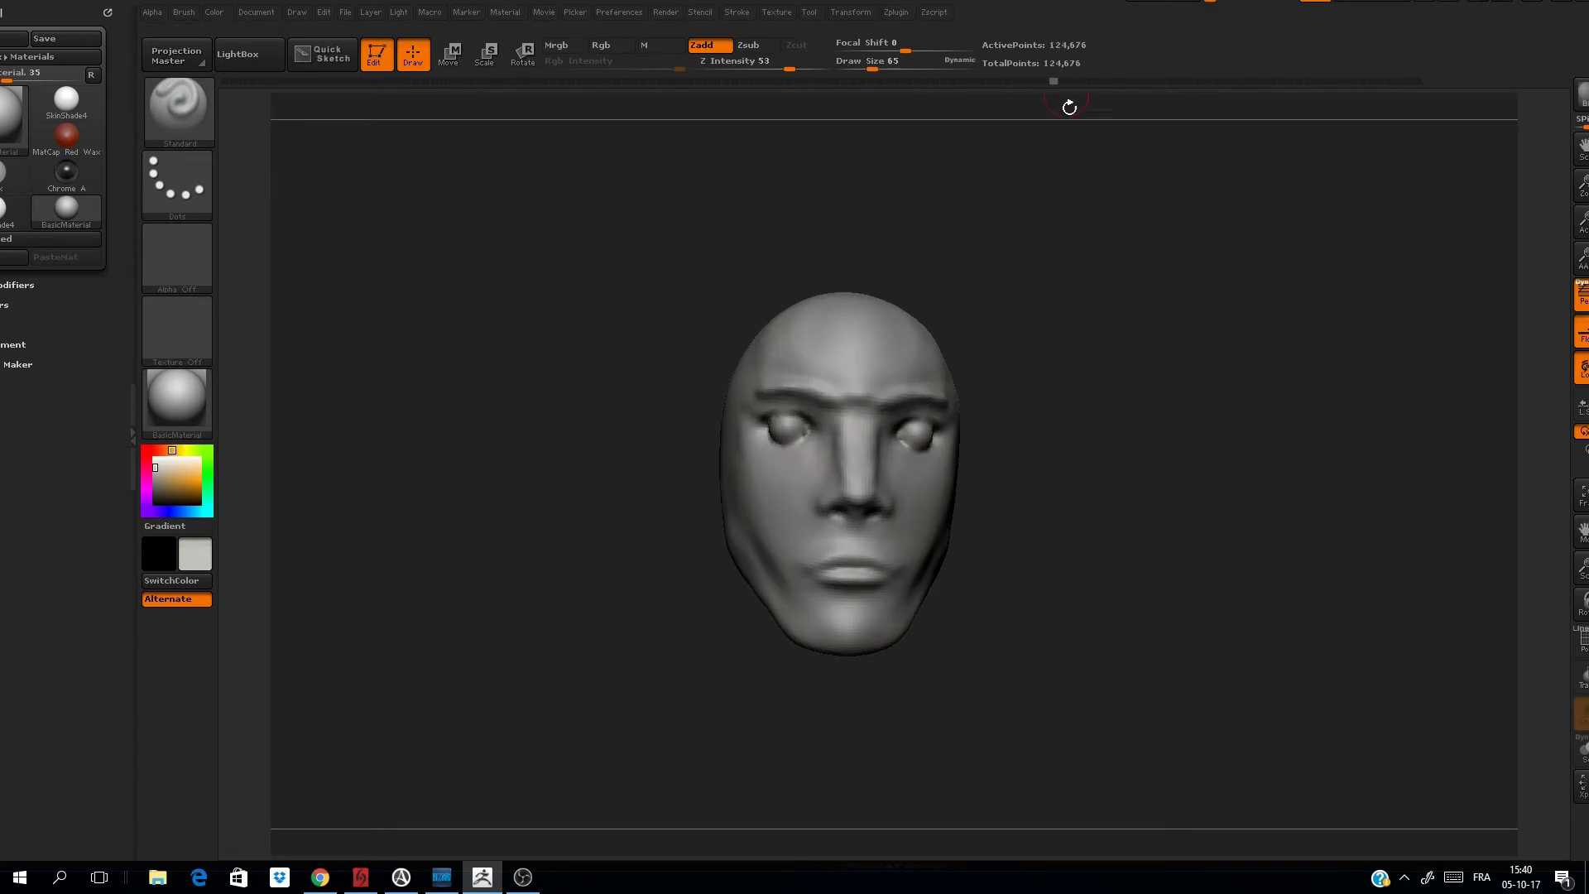
left_click_drag(1091, 324, 988, 161)
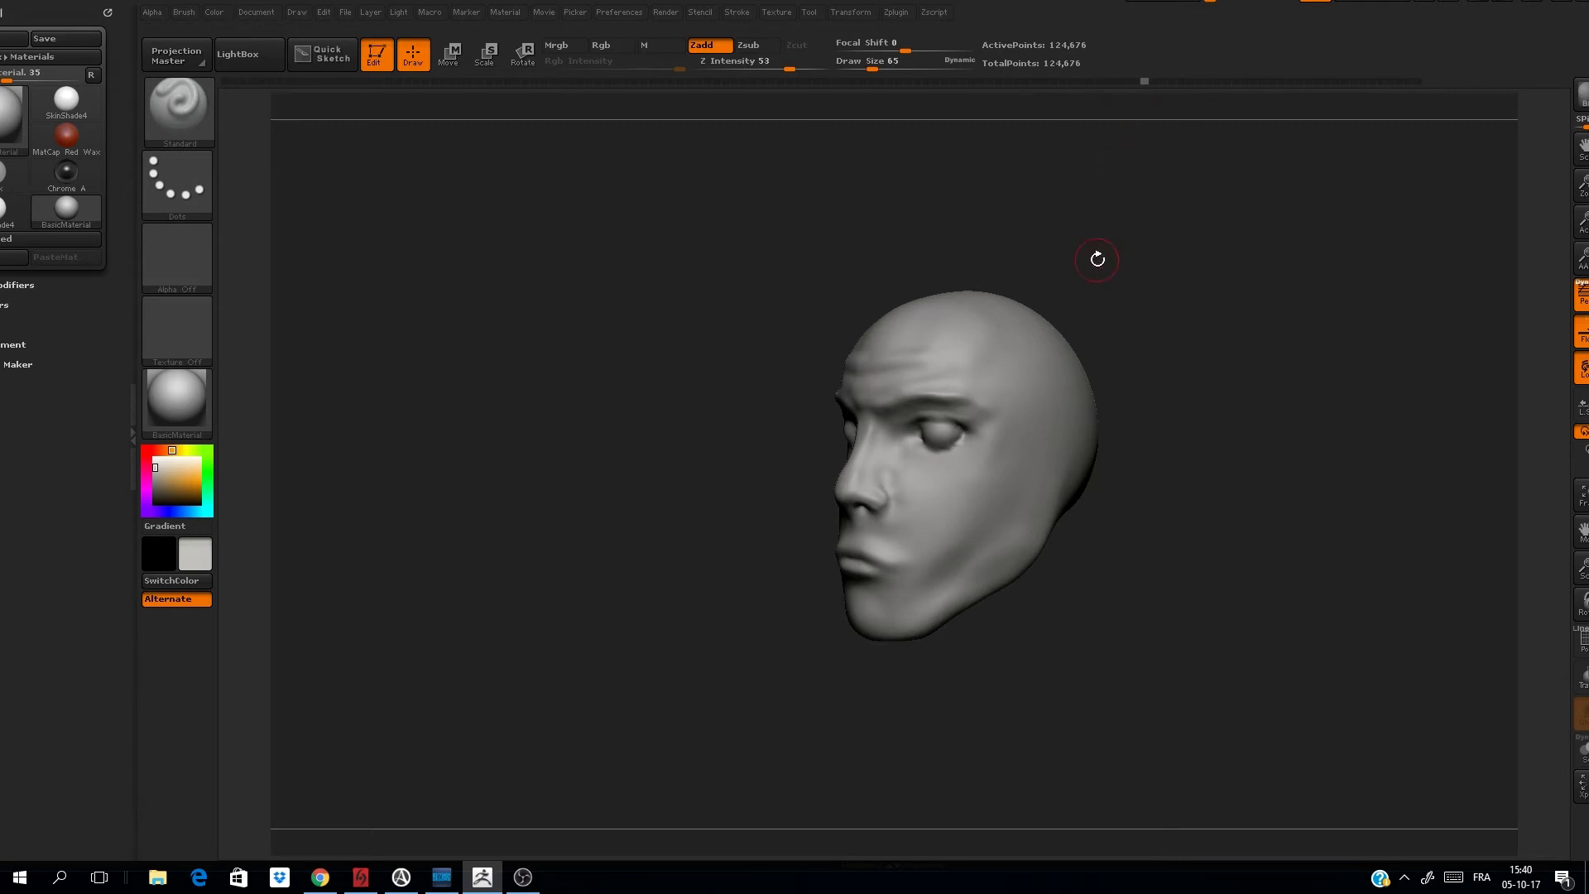
mouse_move(1096, 256)
left_mouse_down()
mouse_move(1136, 268)
mouse_move(1075, 149)
left_mouse_up()
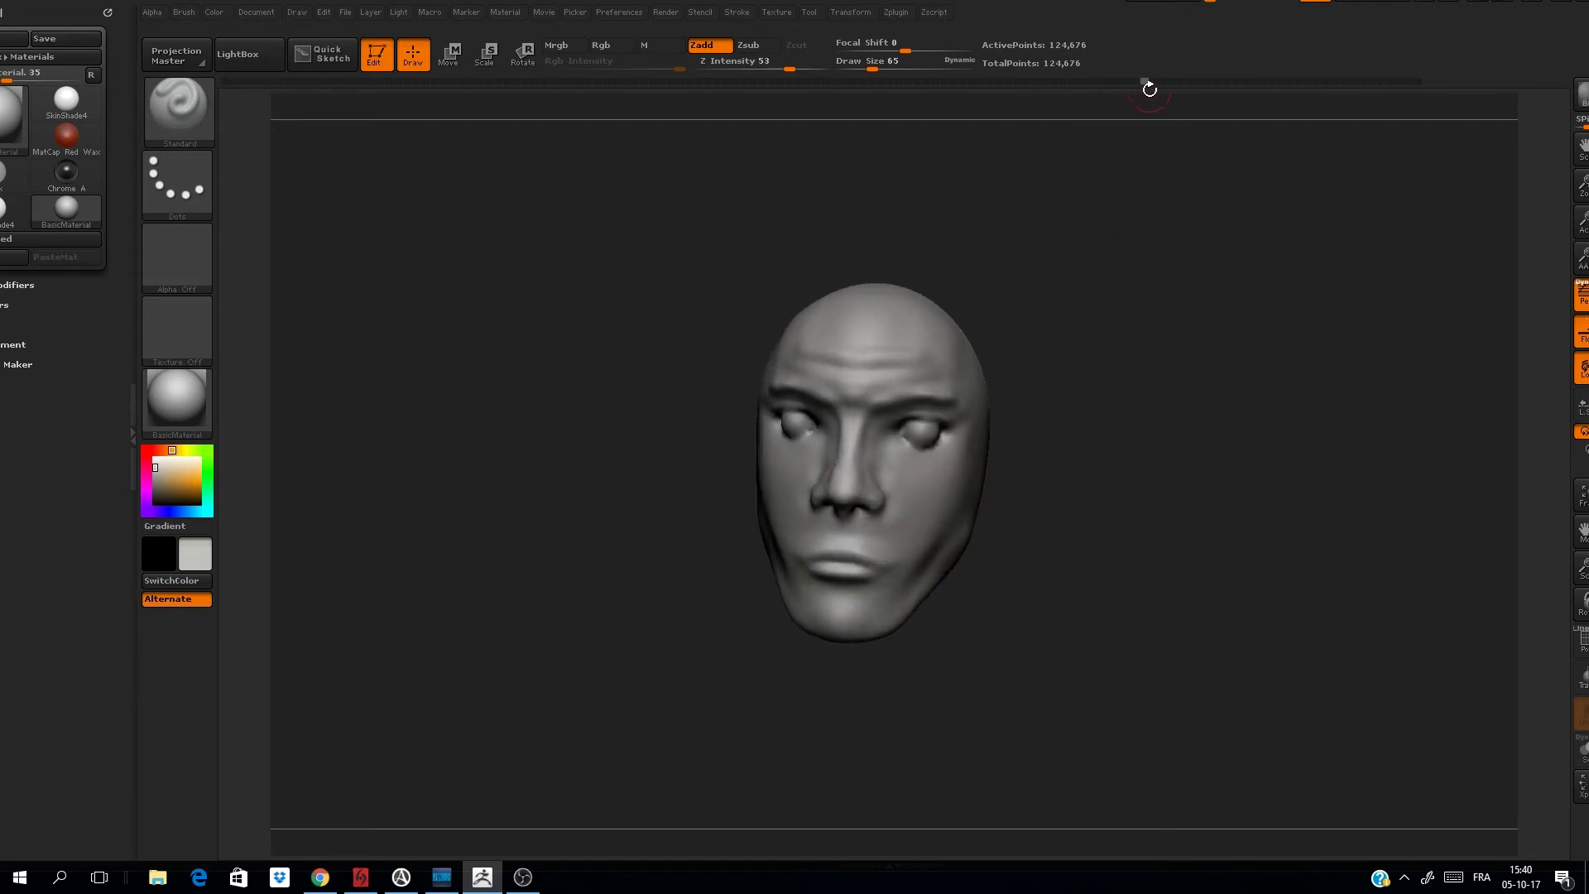
left_click_drag(1149, 86, 1153, 82)
left_click_drag(1171, 267, 1169, 79)
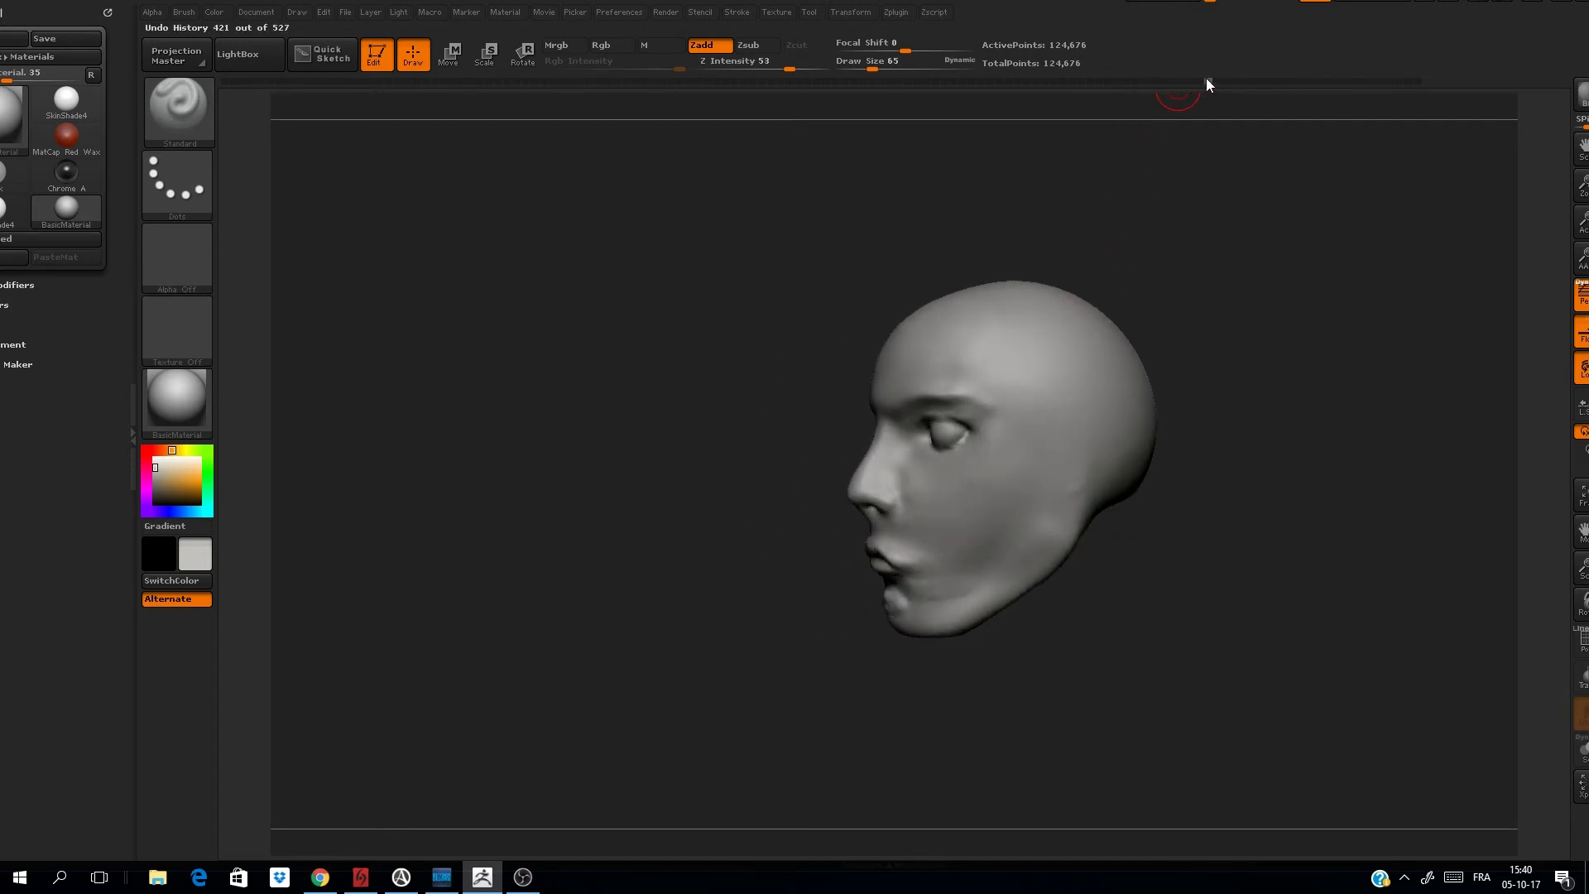
- Advance history past step 457 toward 484, checking the refined eyes, lips and chin
left_click_drag(1220, 76, 1229, 75)
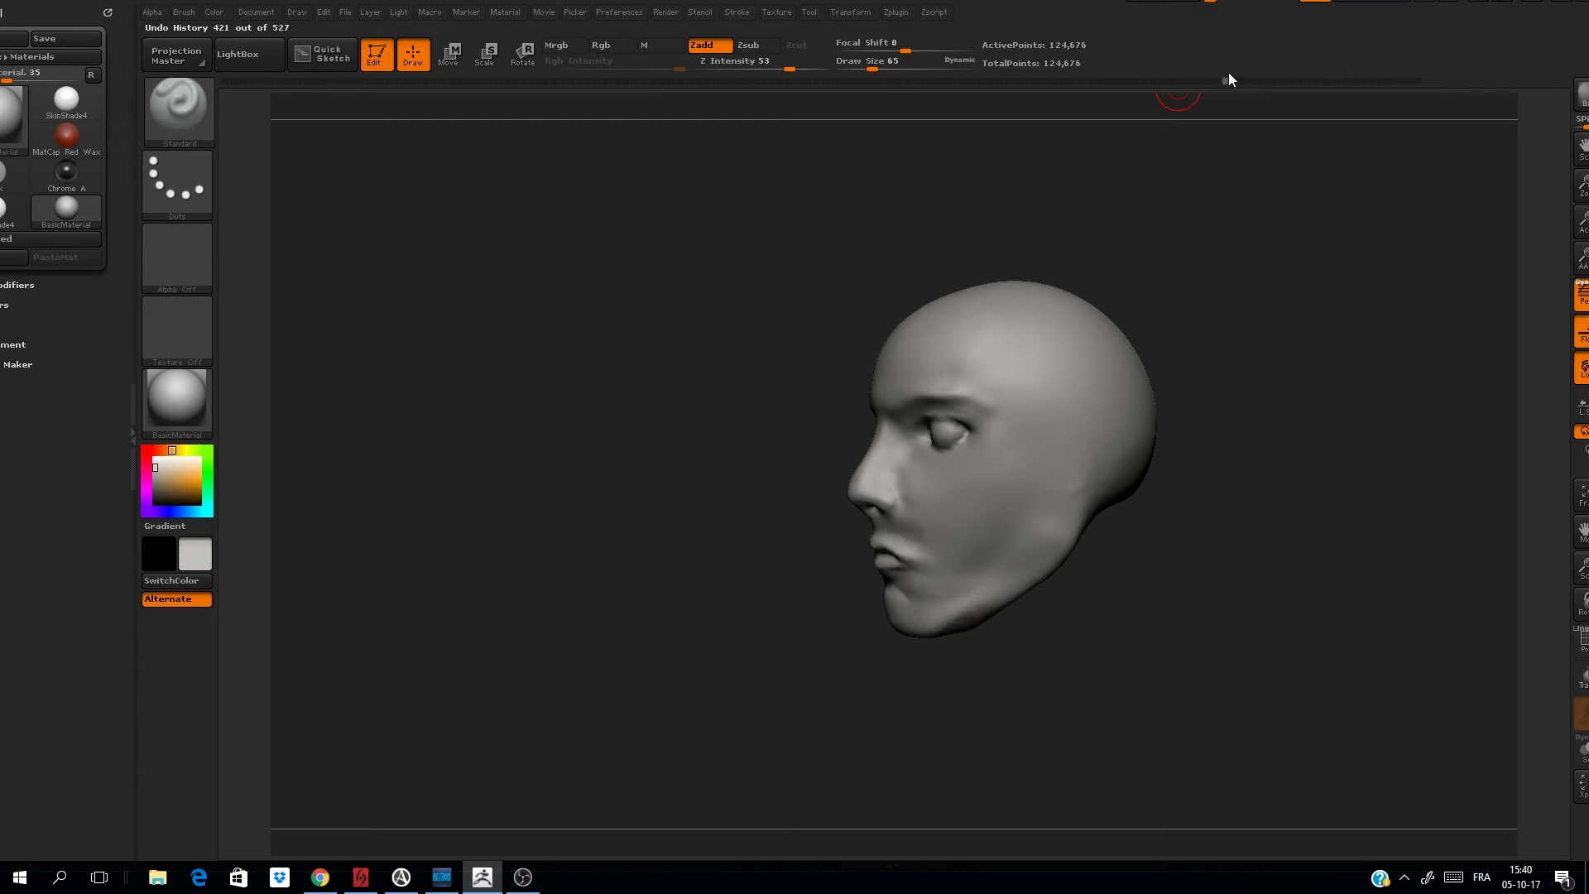
mouse_move(1222, 153)
left_mouse_down()
mouse_move(1208, 232)
mouse_move(1241, 226)
left_mouse_up()
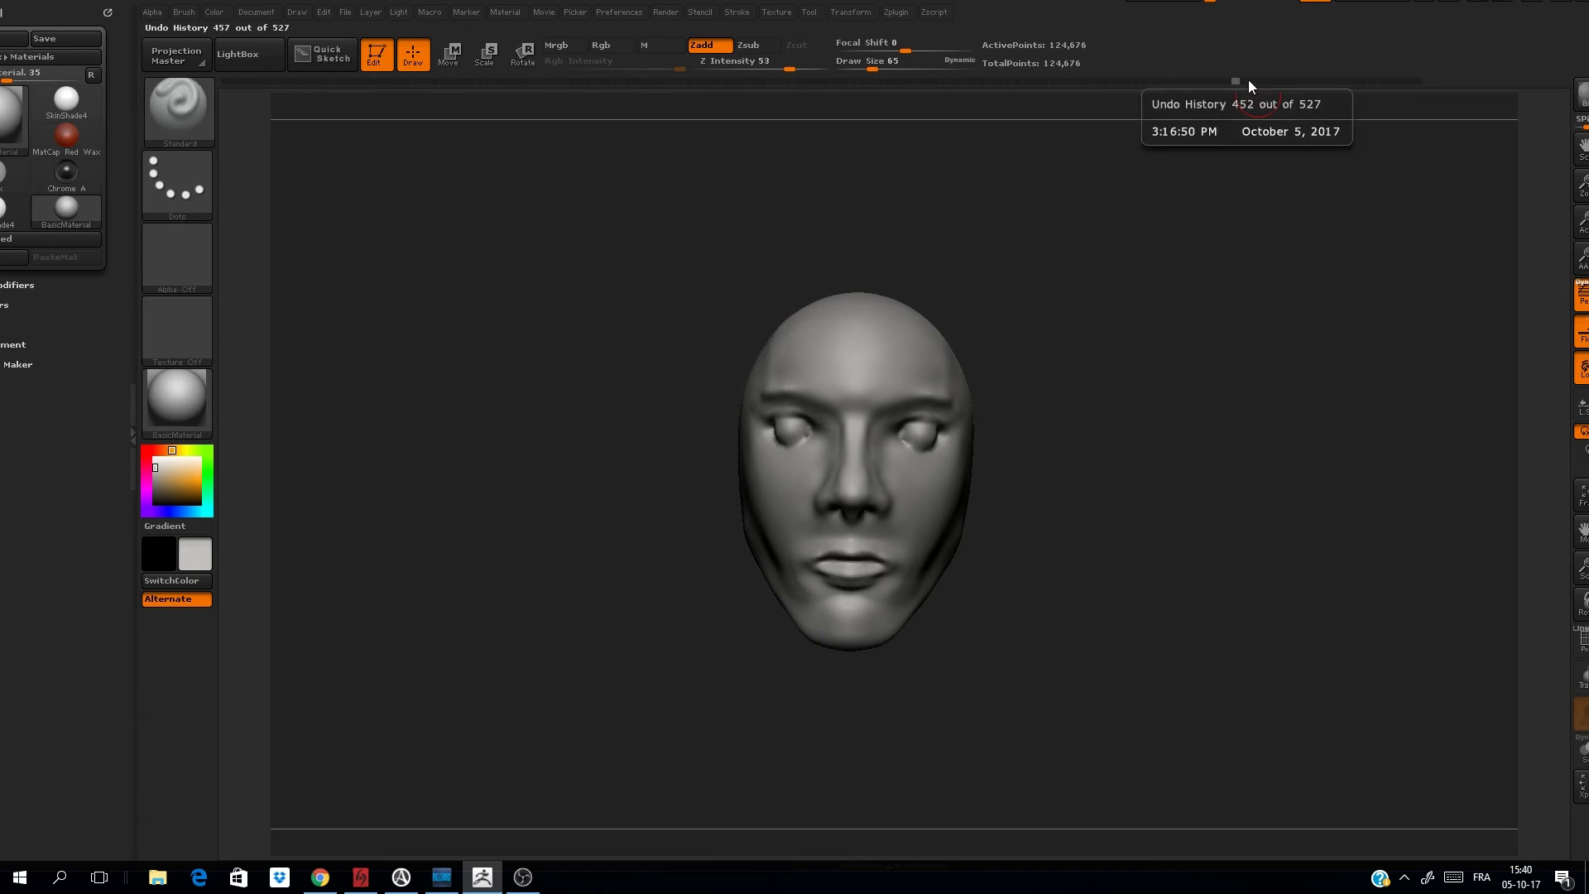
left_click_drag(1248, 79, 1294, 80)
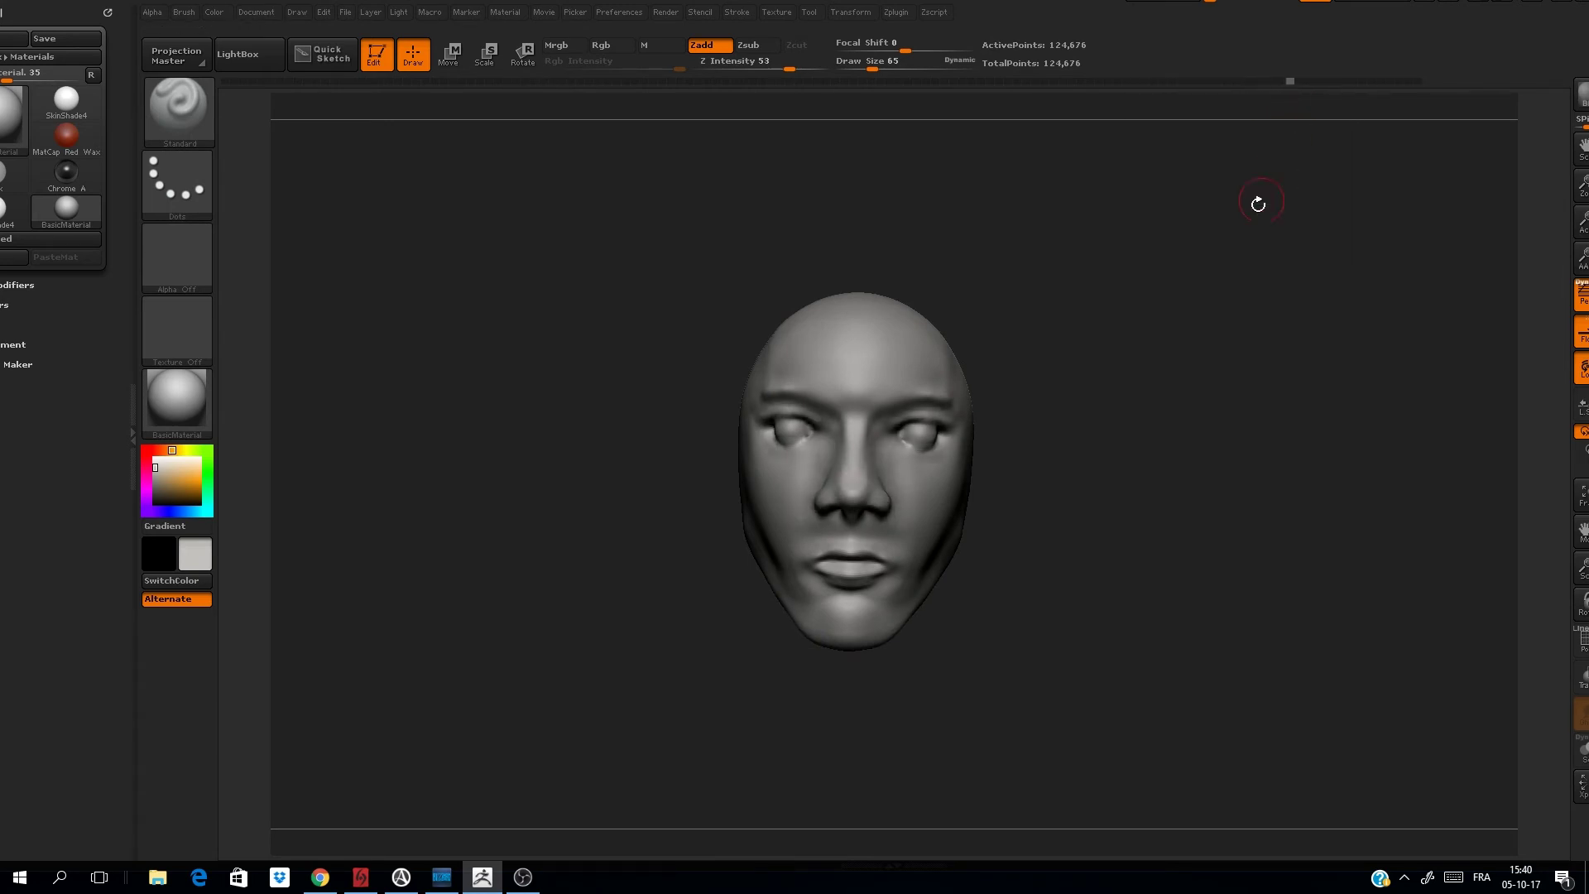
left_click_drag(1257, 204, 1202, 279)
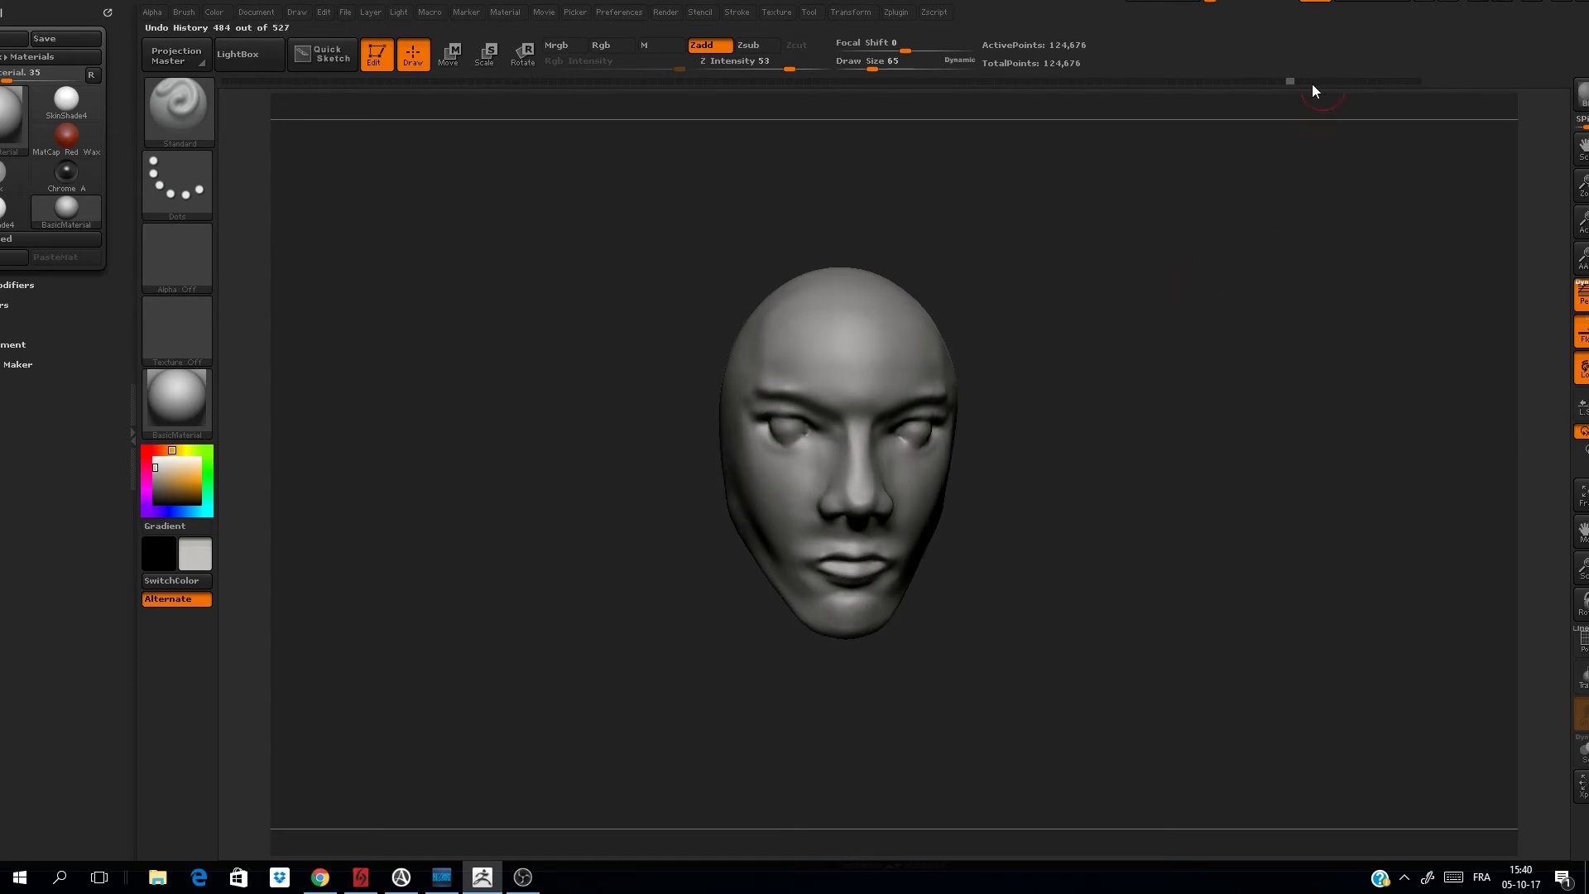
left_click_drag(1290, 82, 1300, 81)
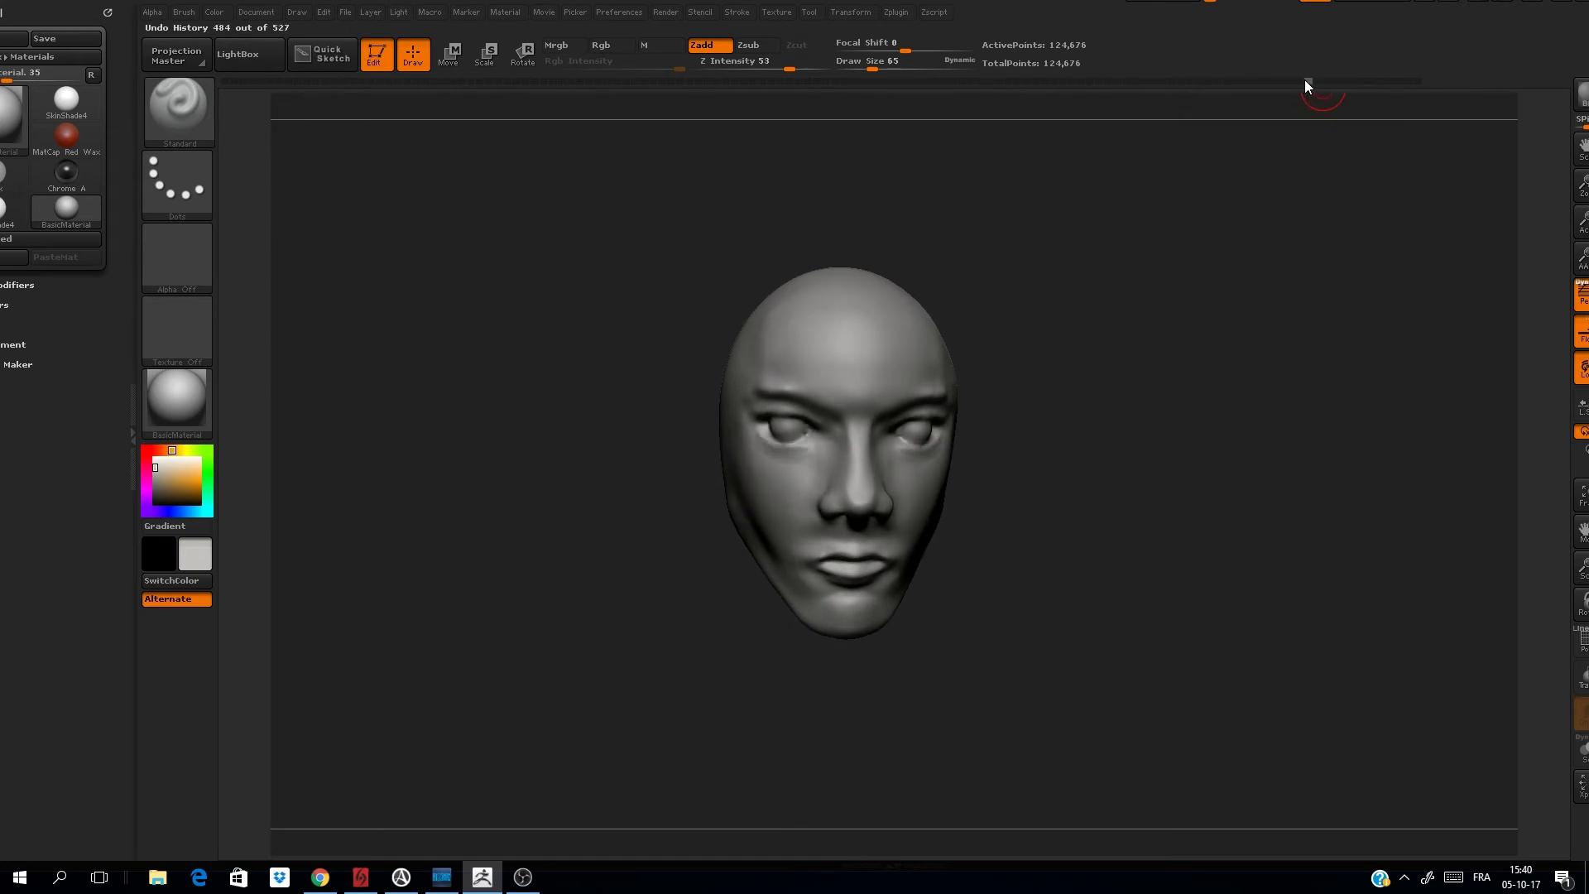
mouse_move(1245, 298)
left_mouse_down()
mouse_move(1268, 307)
mouse_move(1208, 294)
left_mouse_up()
- Scrub later history steps from 478 onward, turning the 801,982-point head between profile and front
left_click_drag(1308, 80, 1317, 81)
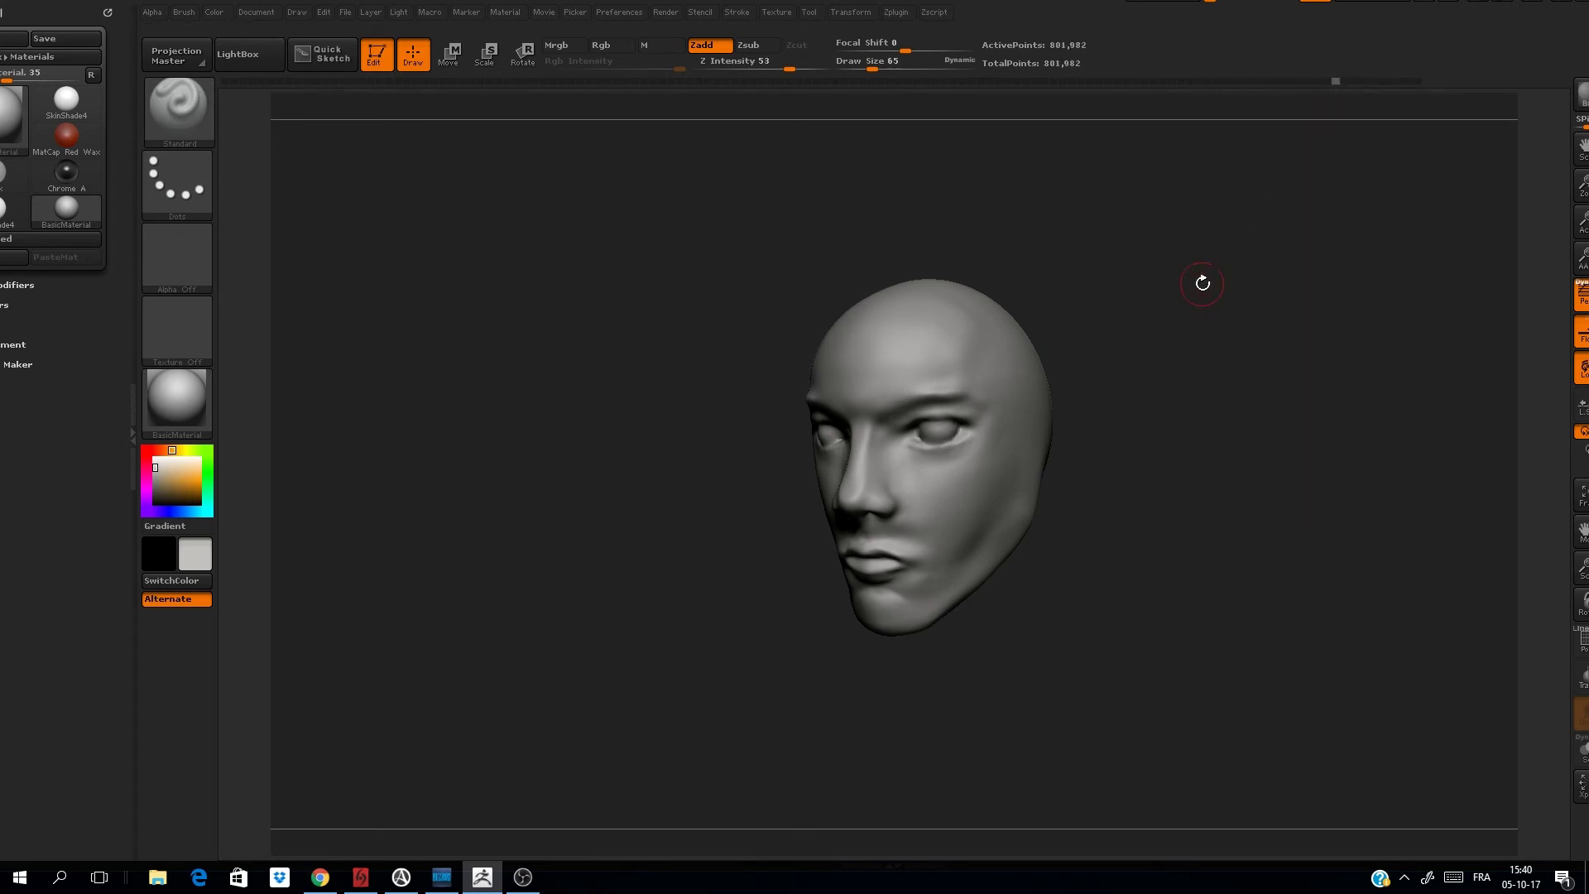
mouse_move(1203, 277)
left_mouse_down()
mouse_move(1188, 318)
mouse_move(1270, 291)
mouse_move(1234, 326)
mouse_move(1266, 313)
left_mouse_up()
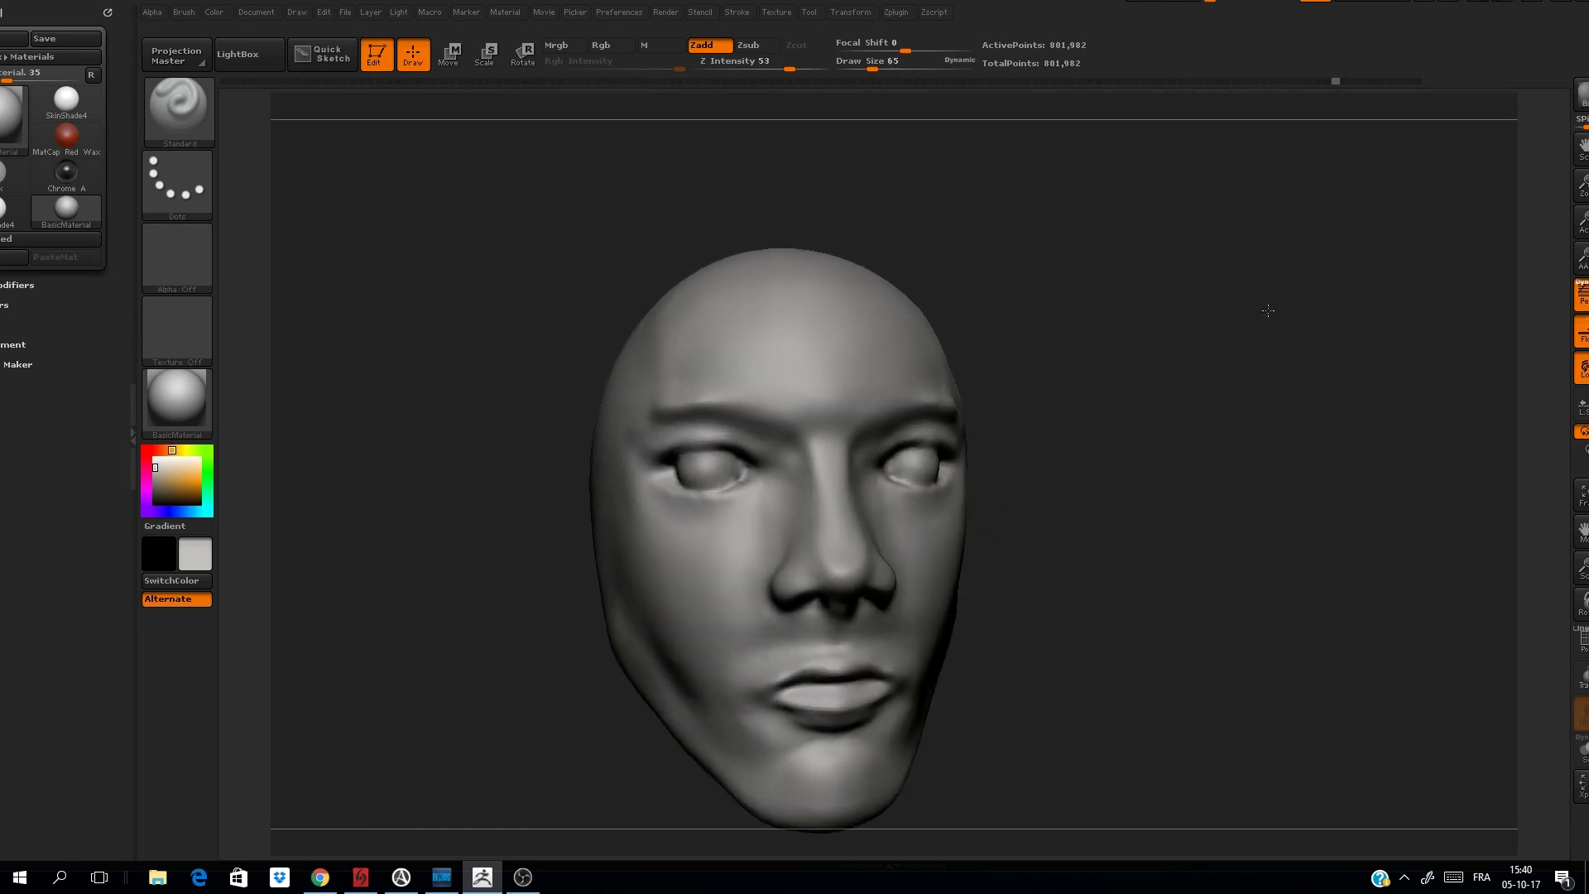
left_click_drag(1343, 86, 1355, 83)
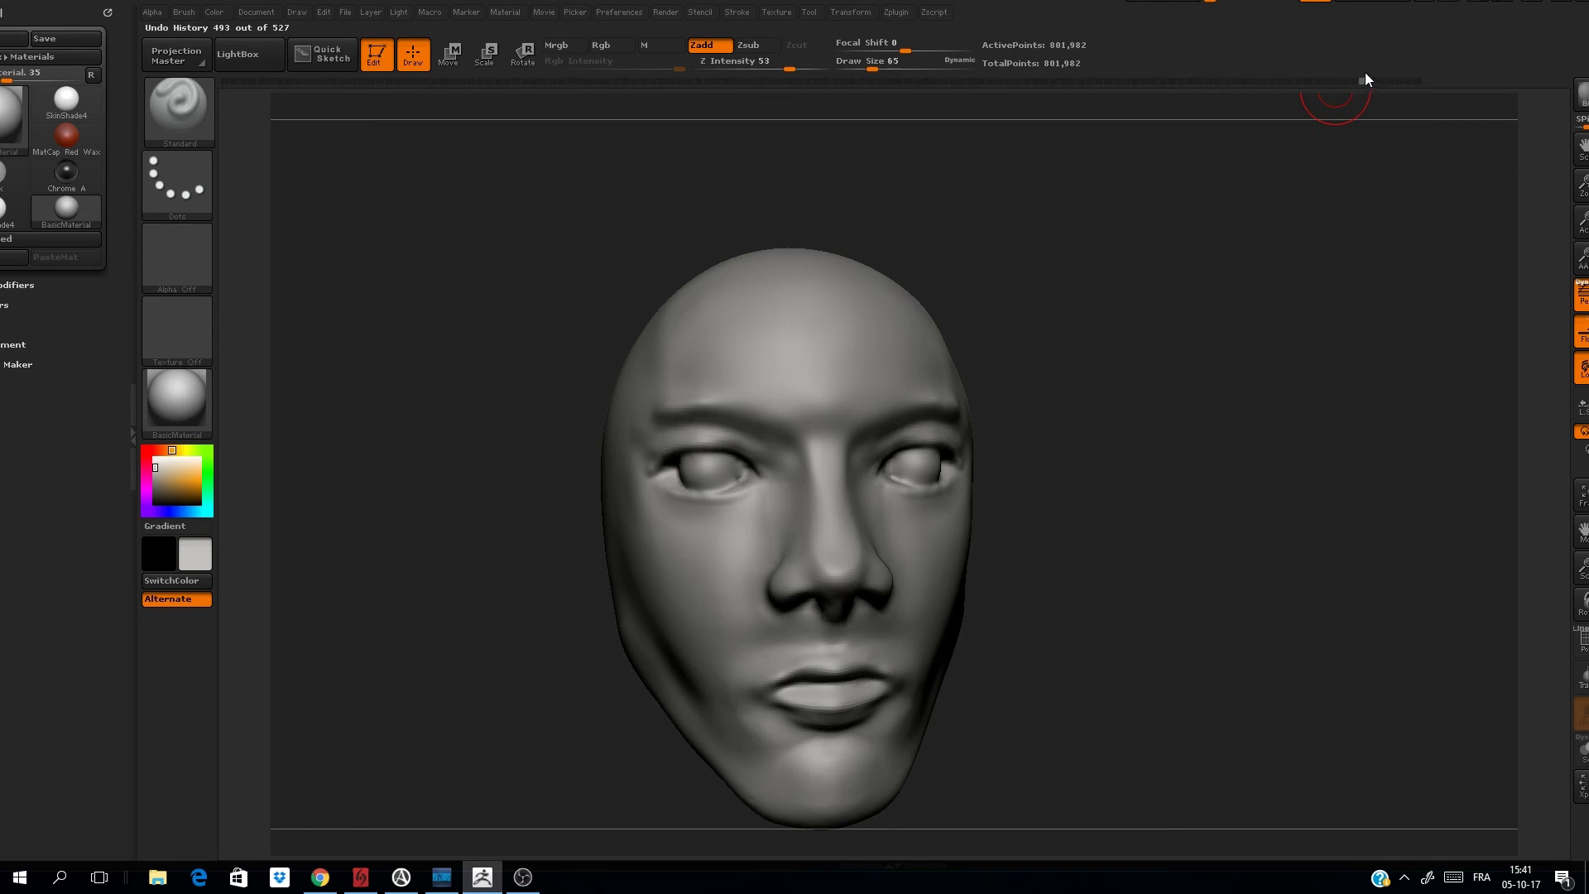
mouse_move(1175, 318)
left_mouse_down()
mouse_move(1192, 298)
mouse_move(1113, 312)
mouse_move(1115, 349)
mouse_move(1127, 341)
left_mouse_up()
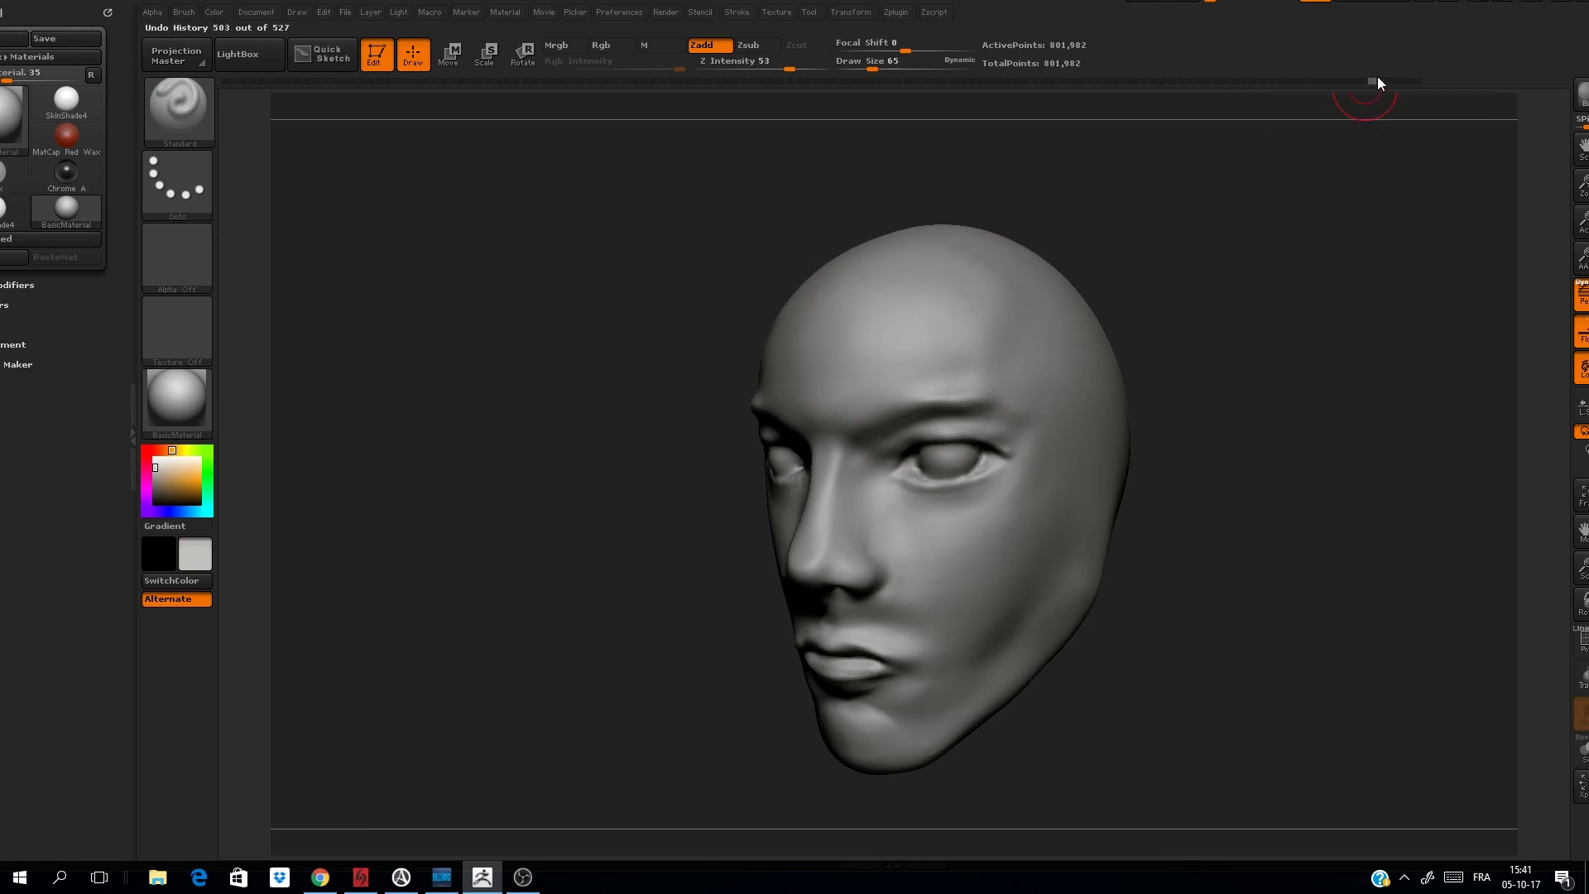
left_click_drag(1389, 78, 1399, 79)
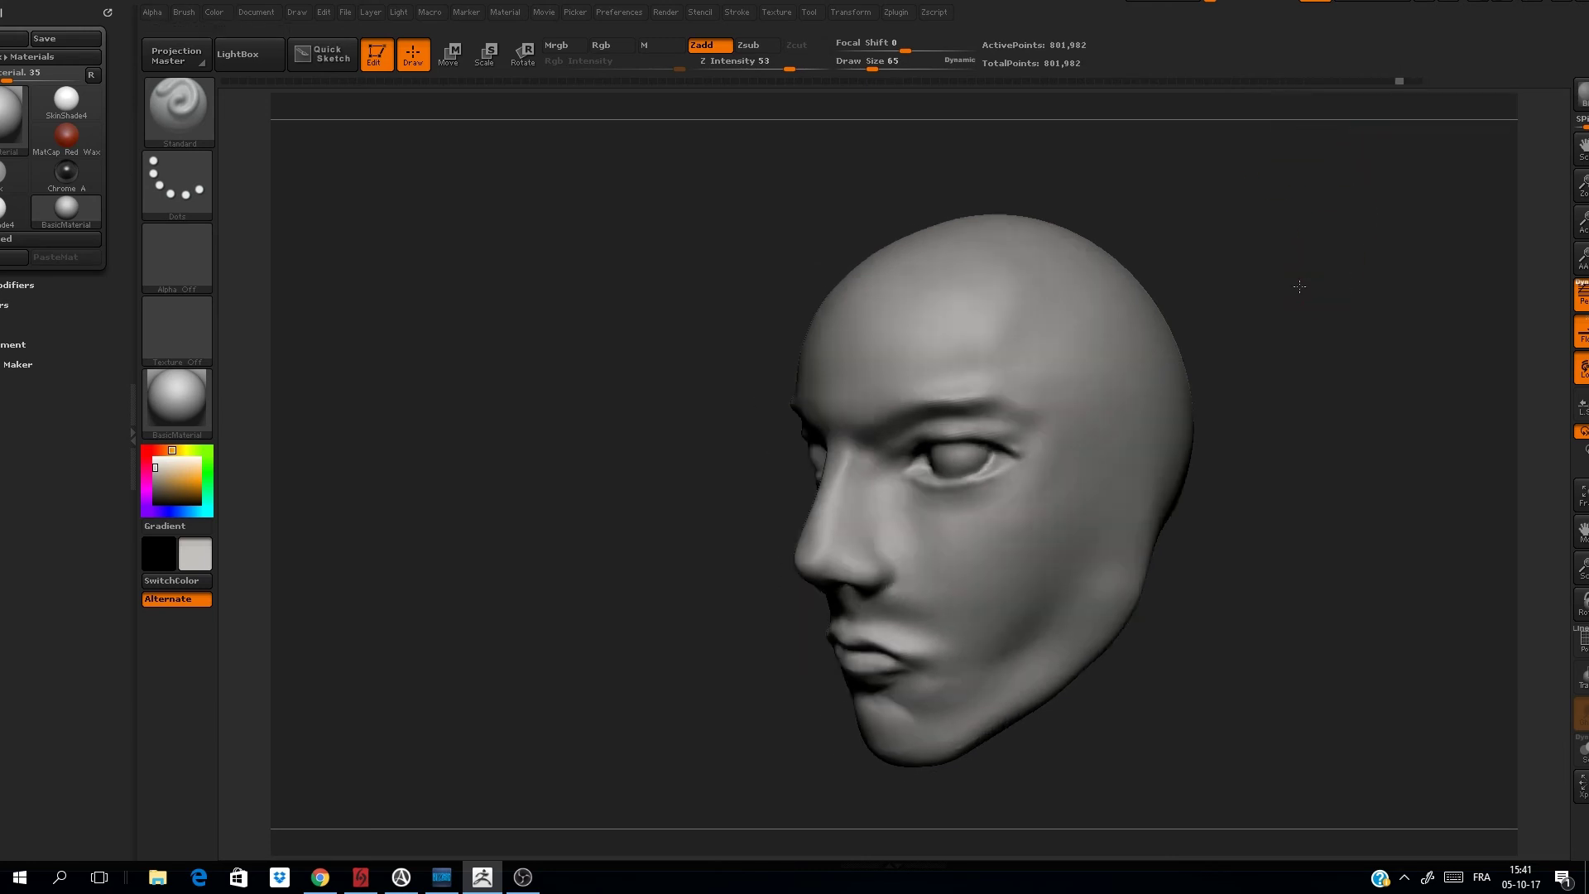
left_click_drag(1374, 282, 1275, 279)
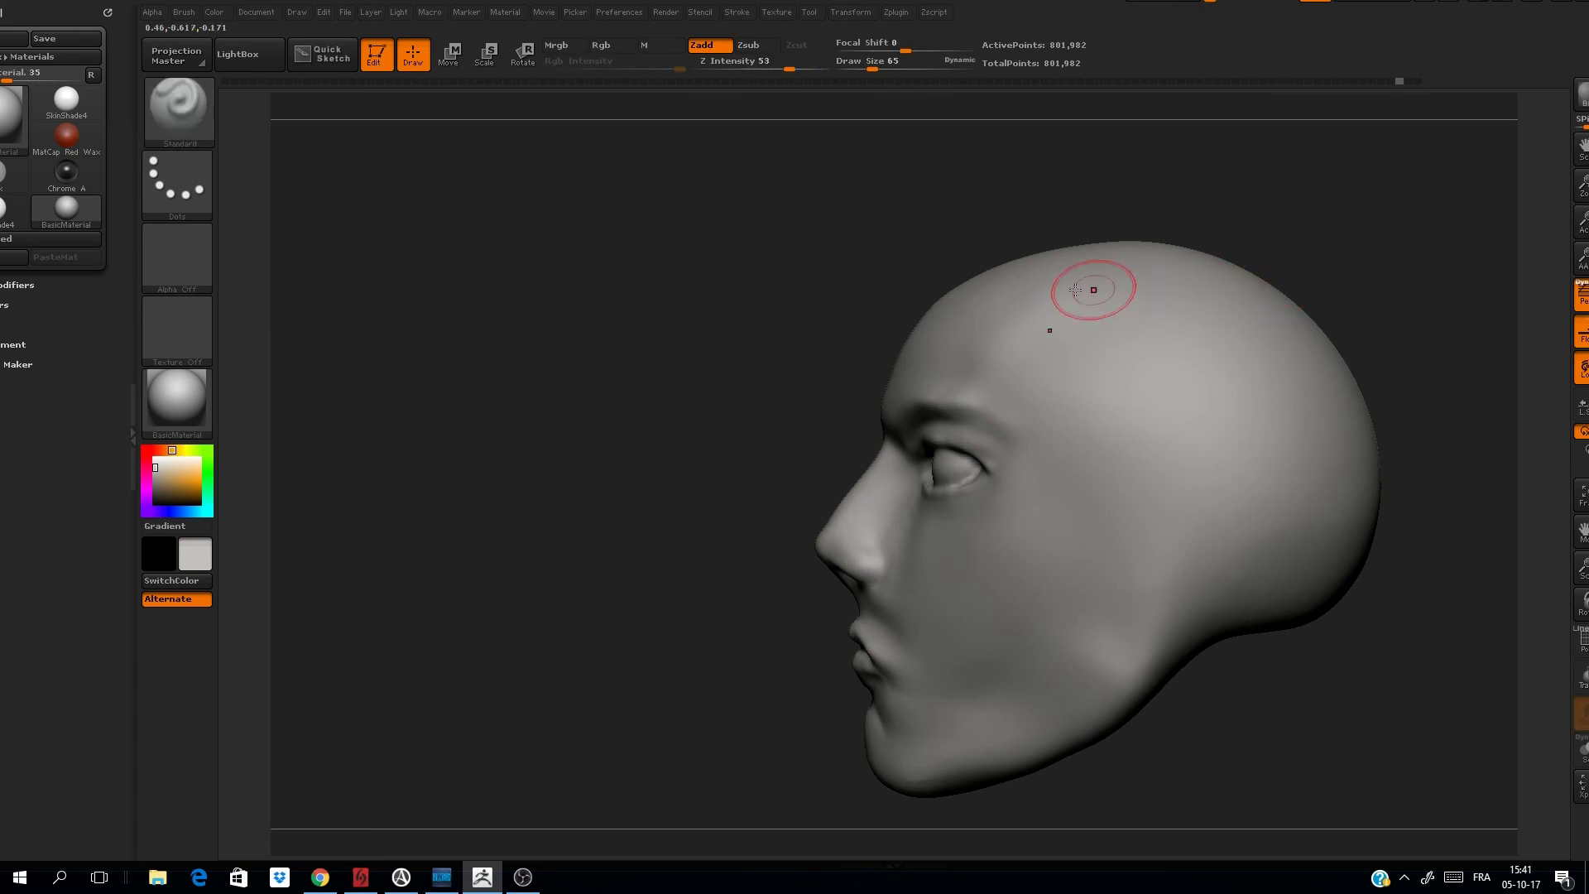
mouse_move(940, 255)
left_mouse_down()
mouse_move(1023, 249)
mouse_move(1022, 343)
mouse_move(1057, 337)
mouse_move(1005, 323)
mouse_move(1016, 308)
left_mouse_up()
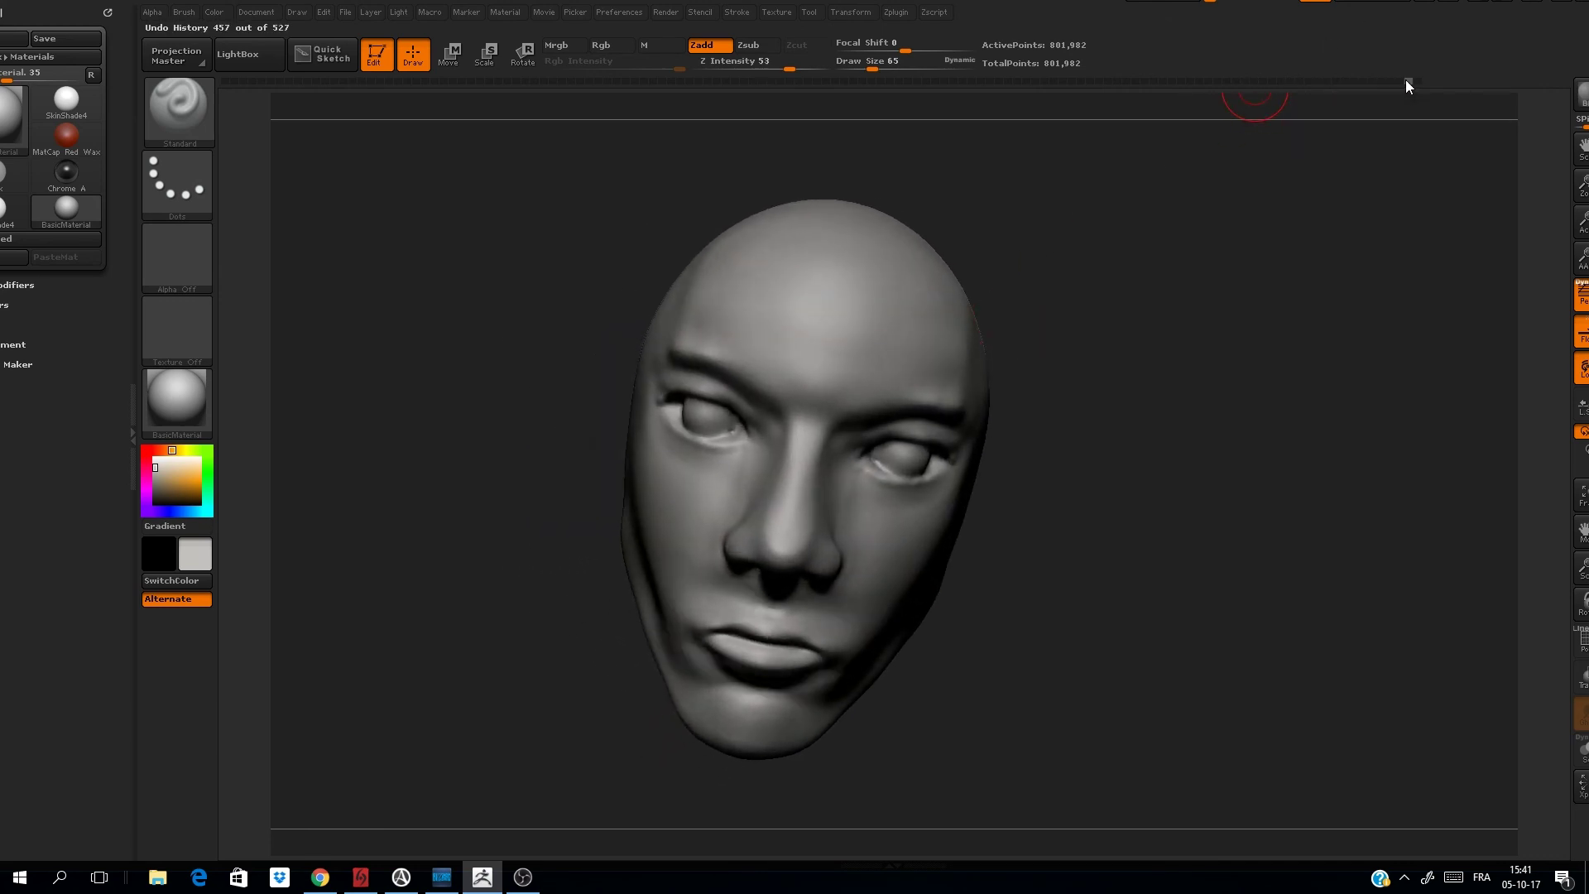
- Turn the finished head to left and right three-quarter views for inspection
left_click_drag(1249, 309, 1187, 342)
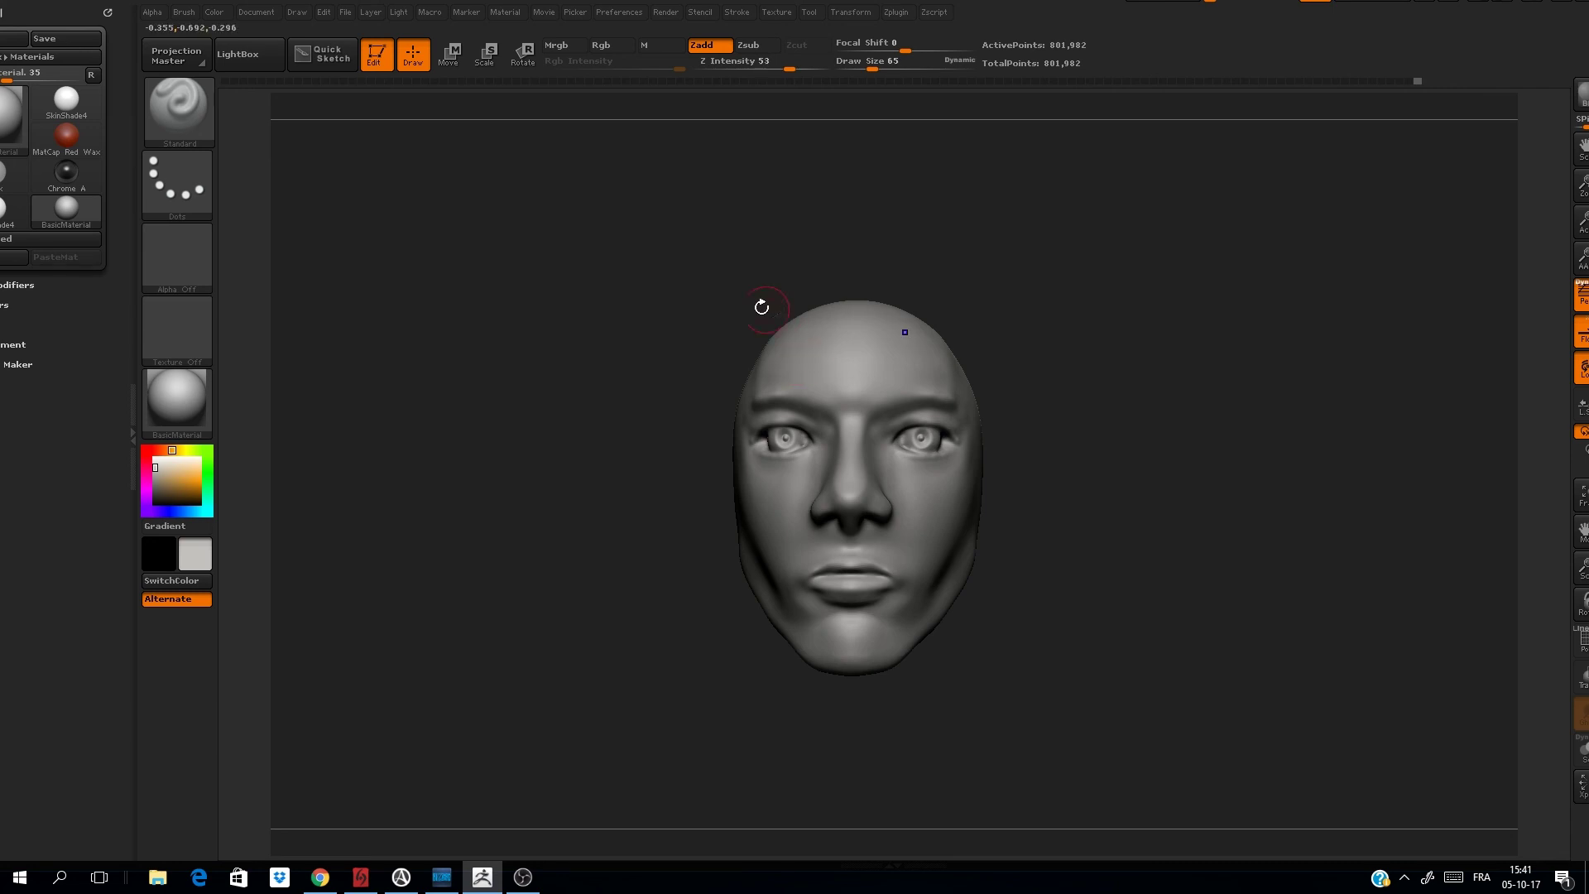
left_click_drag(762, 307, 673, 326)
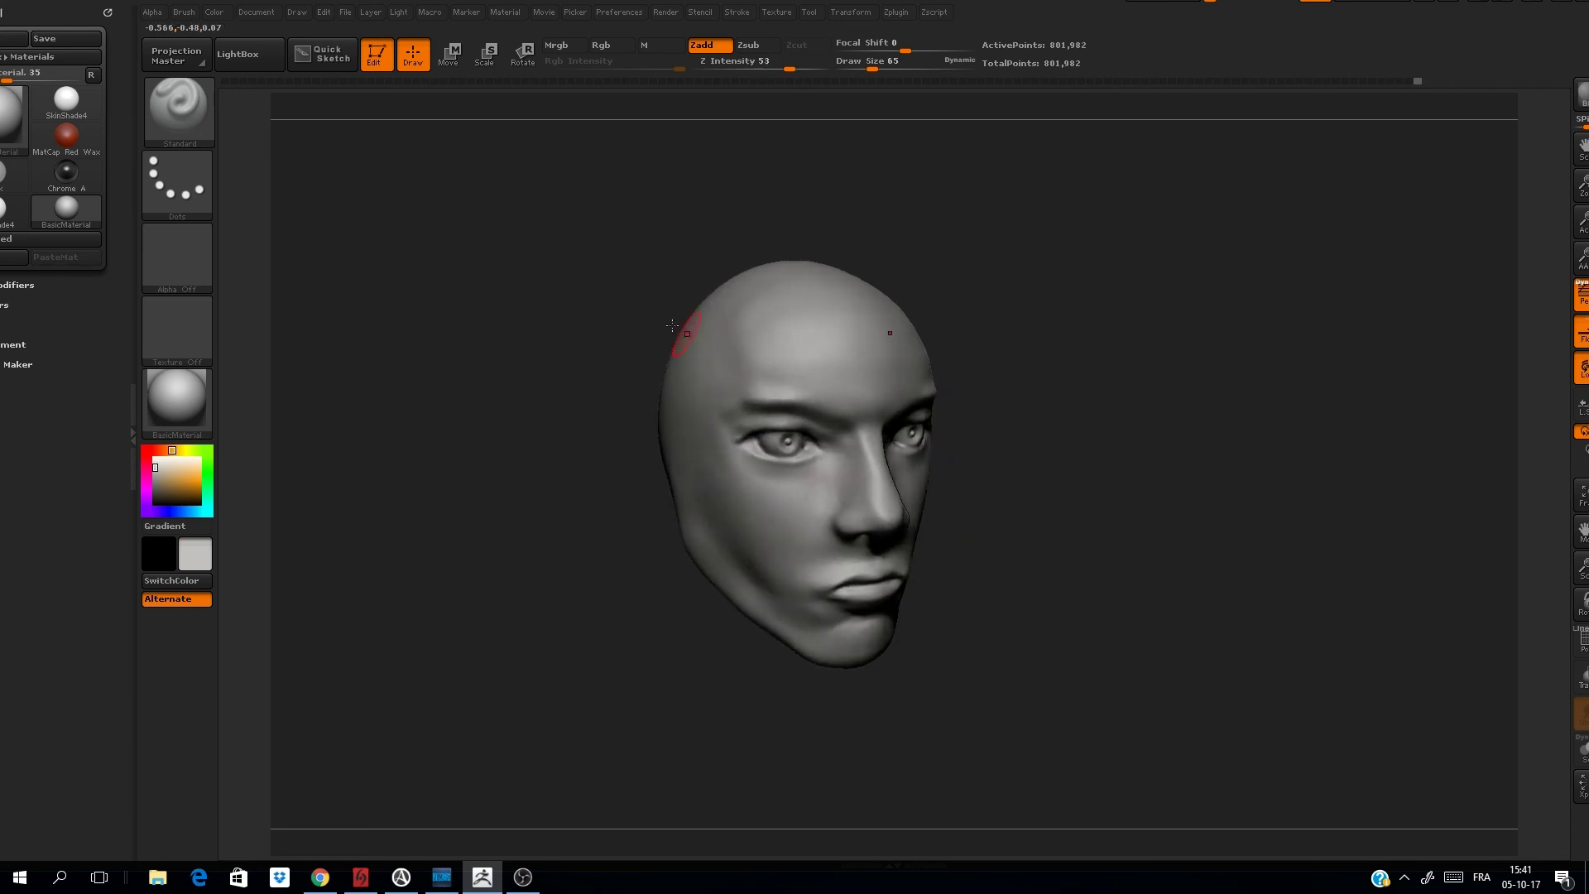